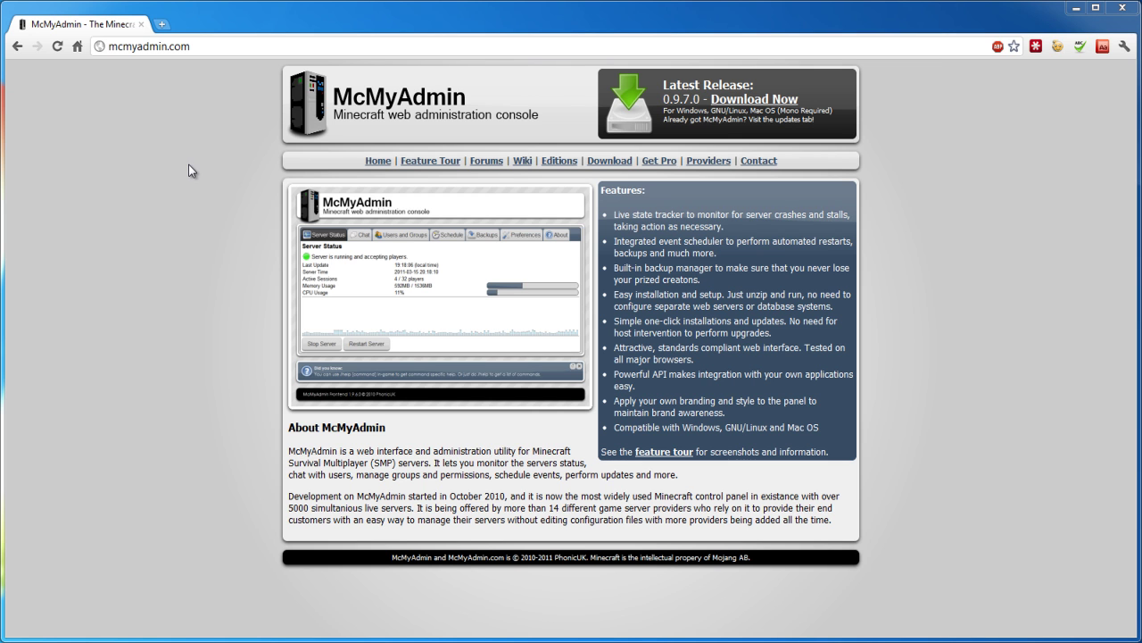
# Download the McMyAdmin 0.9.7.0 release zip and view its contents in 7-Zip.
pyautogui.click(558, 162)
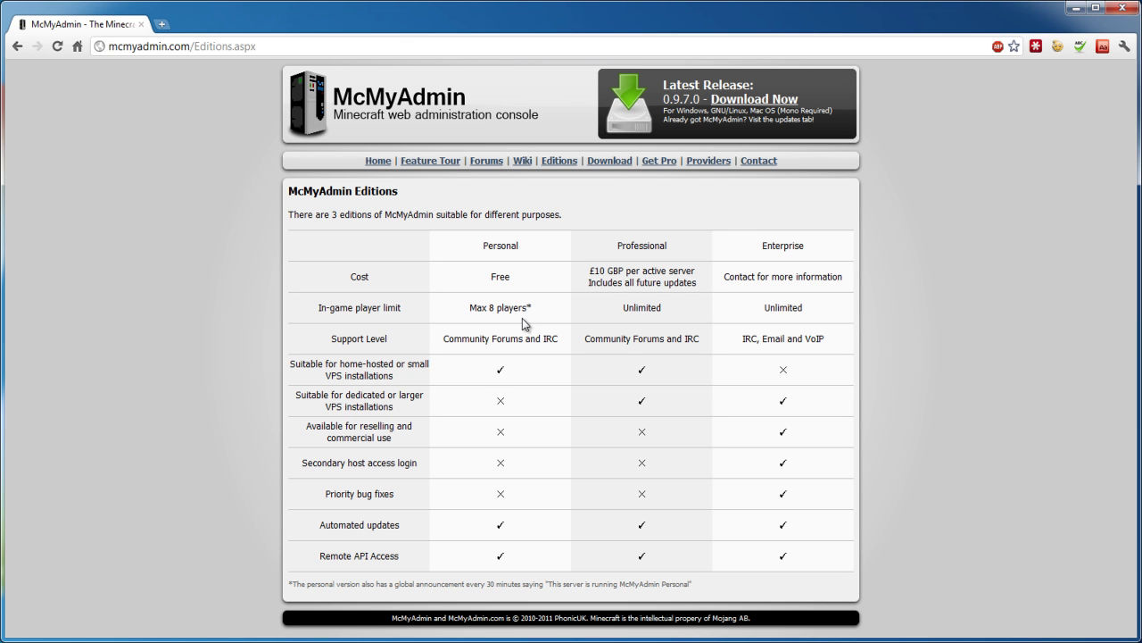
pyautogui.click(745, 111)
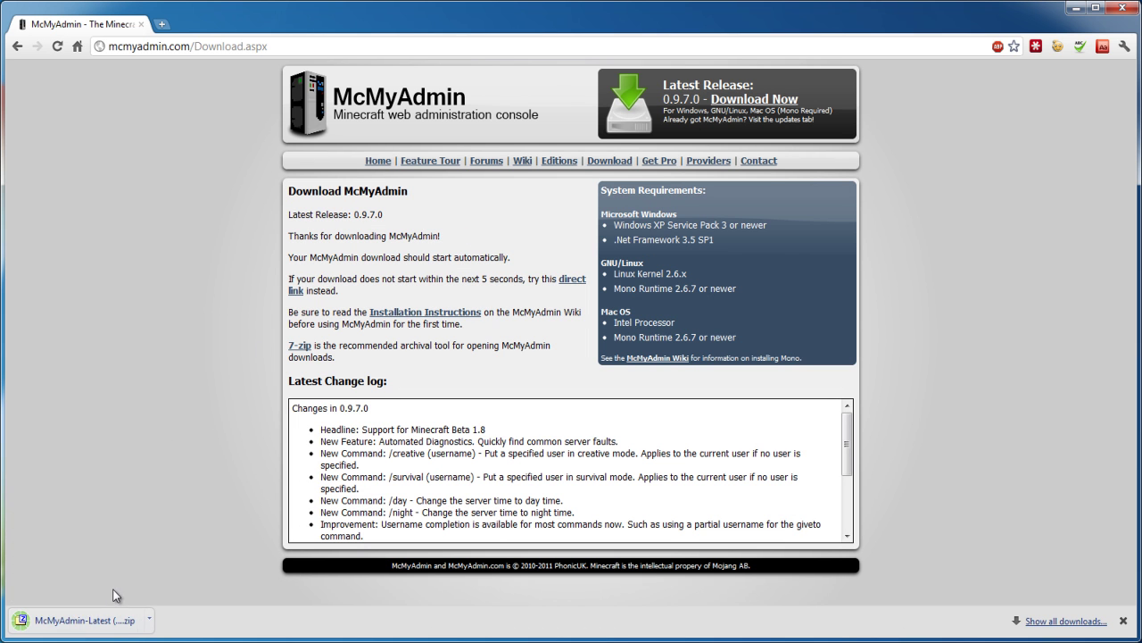
pyautogui.click(90, 630)
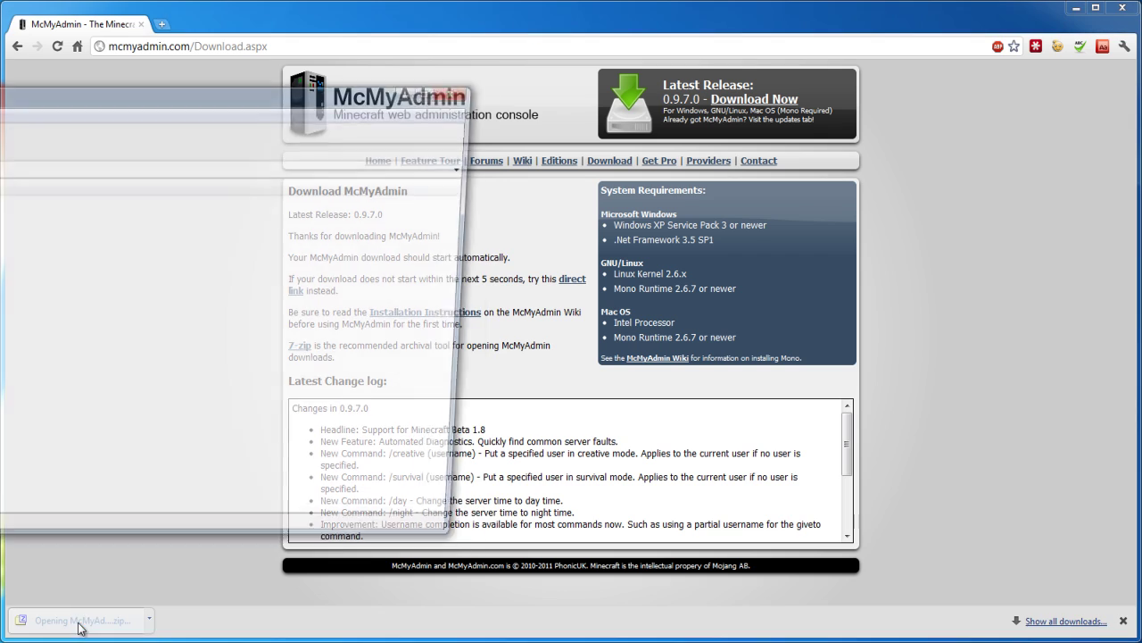
pyautogui.click(1078, 10)
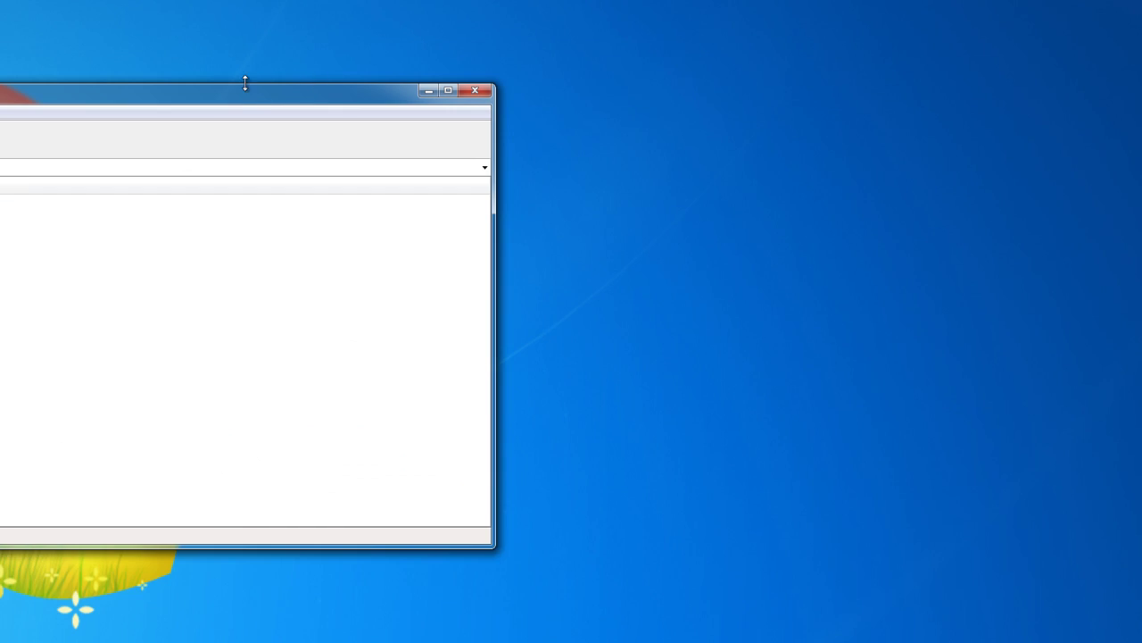
pyautogui.doubleClick(247, 85)
pyautogui.doubleClick(229, 16)
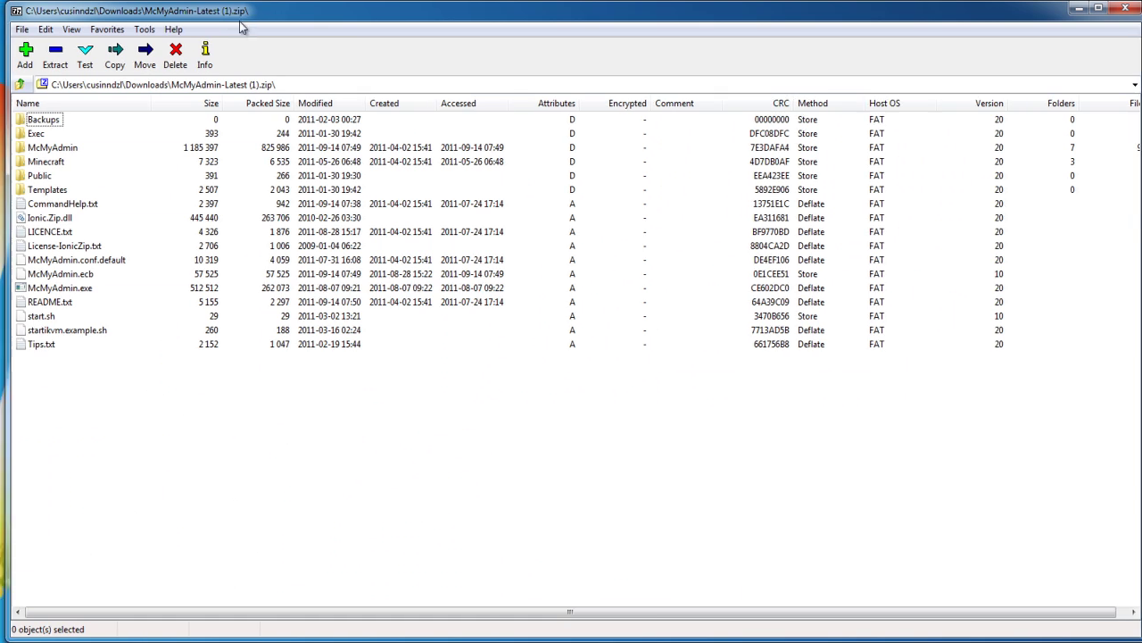
# Create a new desktop folder named MC.
pyautogui.rightClick(144, 225)
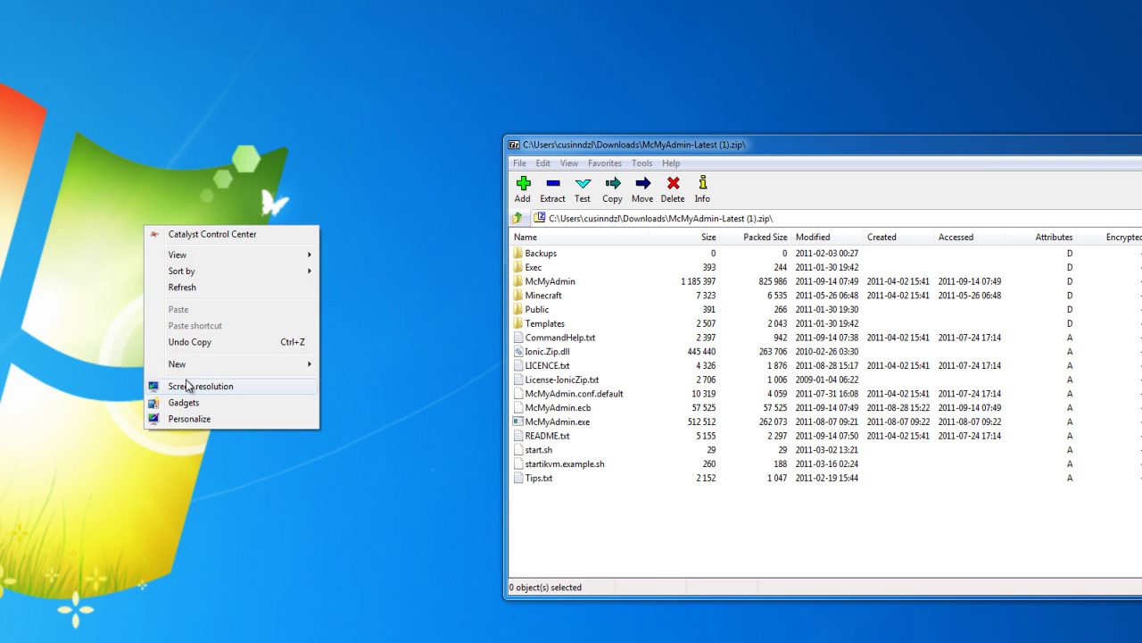
pyautogui.moveTo(200, 373)
pyautogui.click(410, 368)
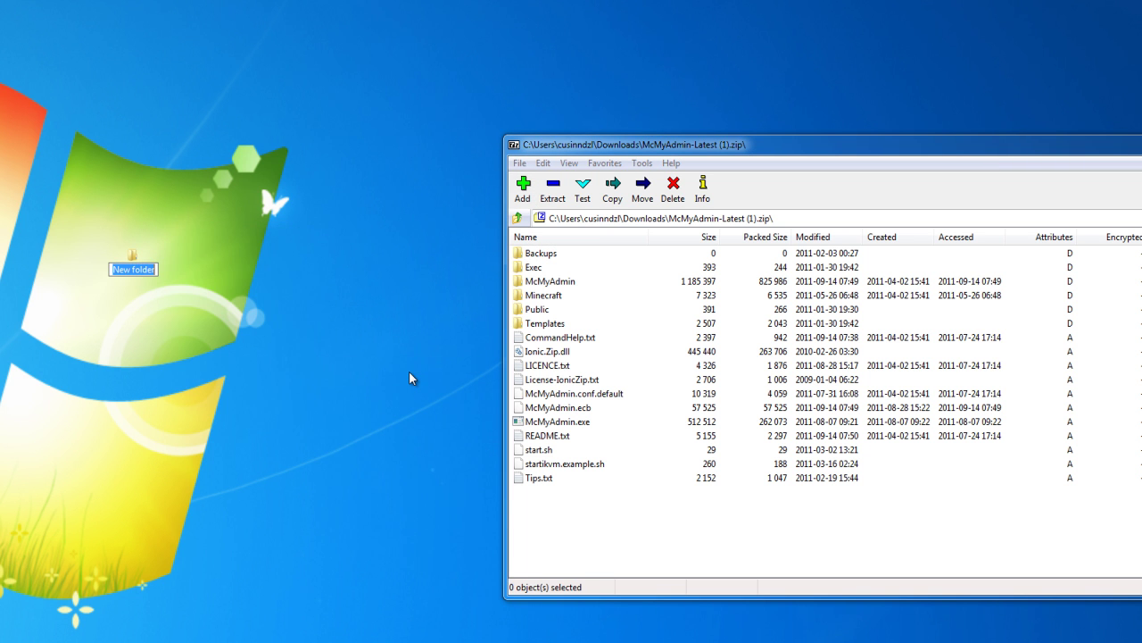
pyautogui.write('MC')
pyautogui.press('Return')
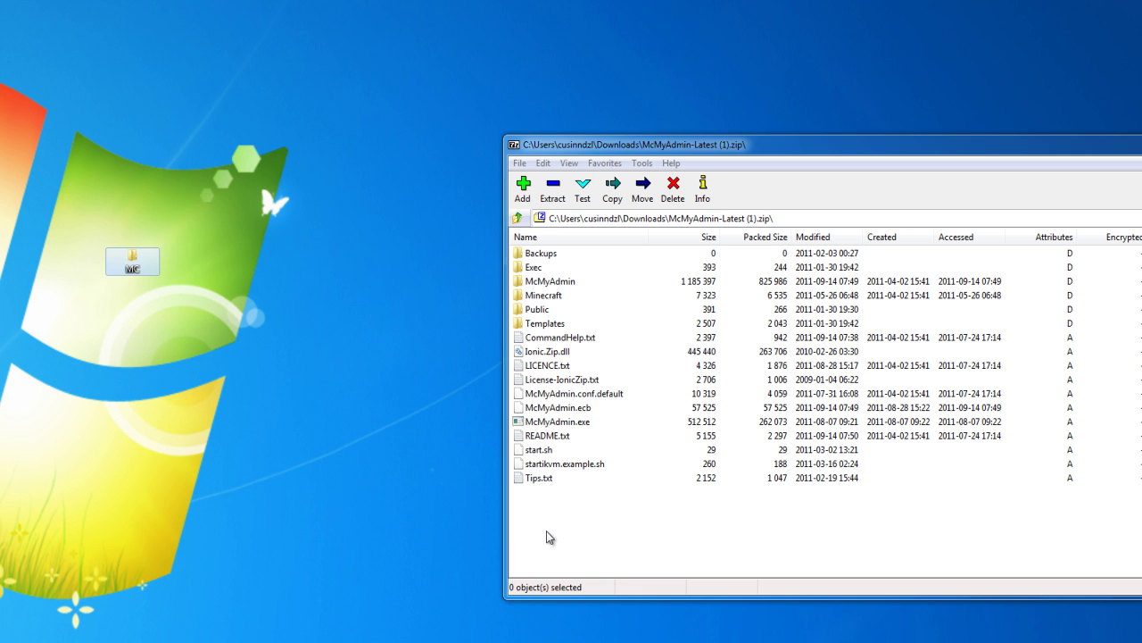
# Drag all 17 archive items from 7-Zip into the MC folder.
pyautogui.moveTo(546, 530); pyautogui.dragTo(470, 109)
pyautogui.moveTo(546, 300); pyautogui.dragTo(130, 265)
pyautogui.moveTo(768, 141); pyautogui.dragTo(298, 95)
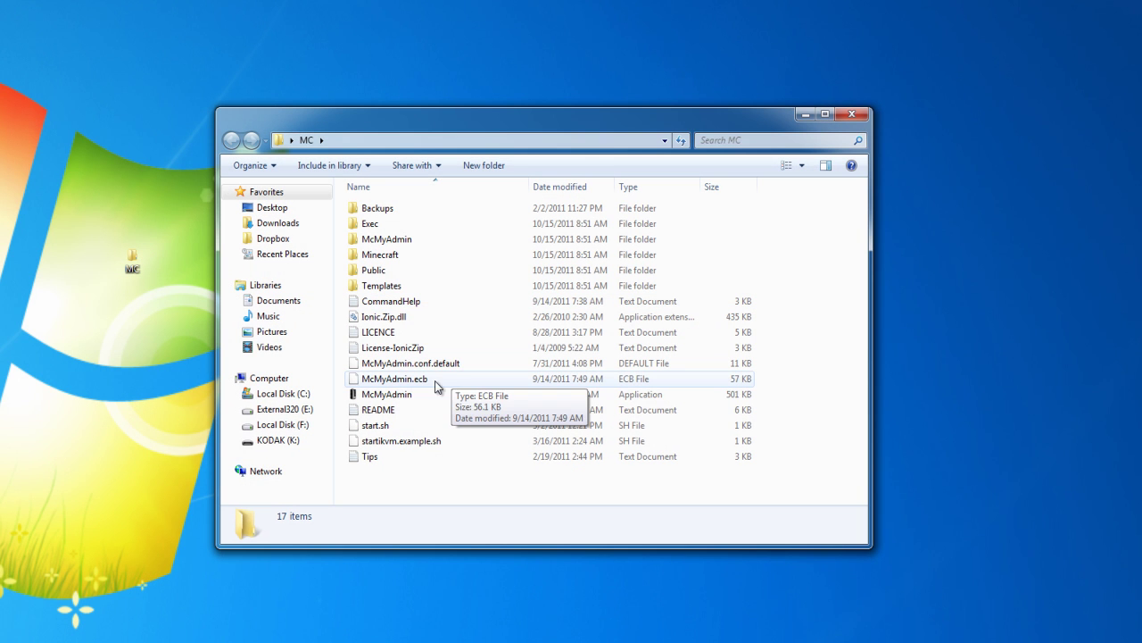
# Run McMyAdmin.exe from the MC folder and move its server console to the centre.
pyautogui.click(396, 394)
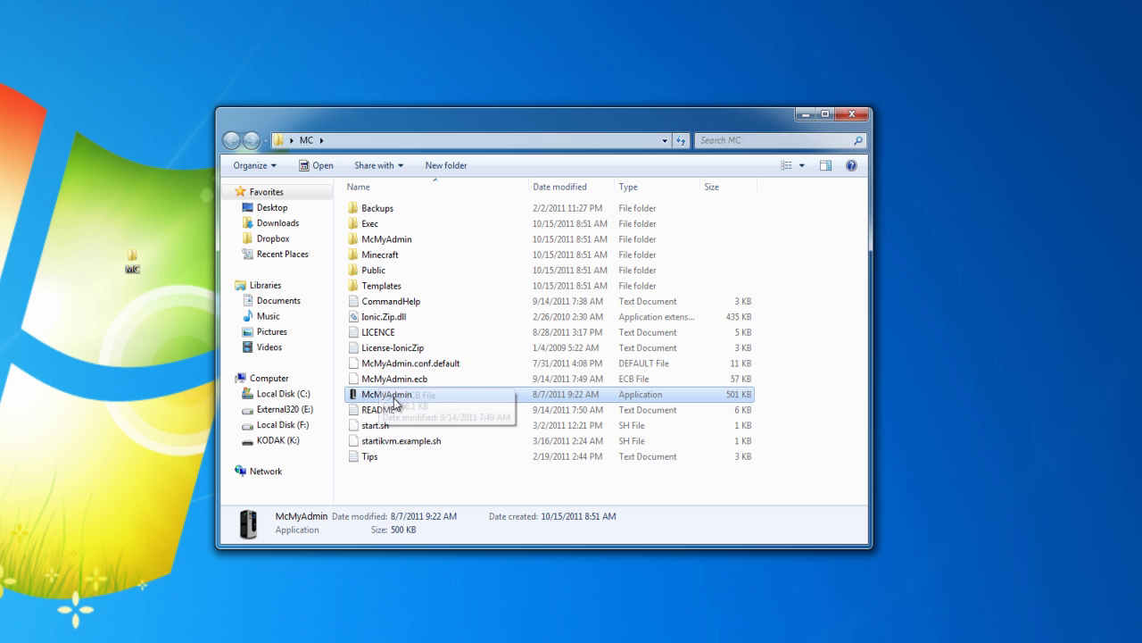
pyautogui.doubleClick(393, 397)
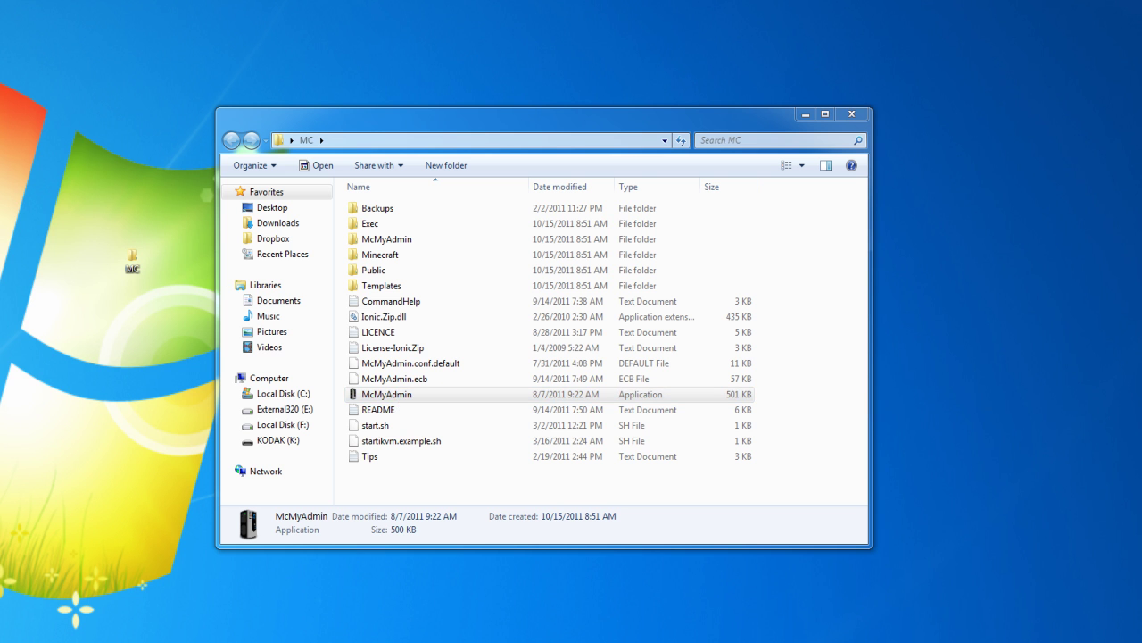
pyautogui.moveTo(11, 166); pyautogui.dragTo(404, 212)
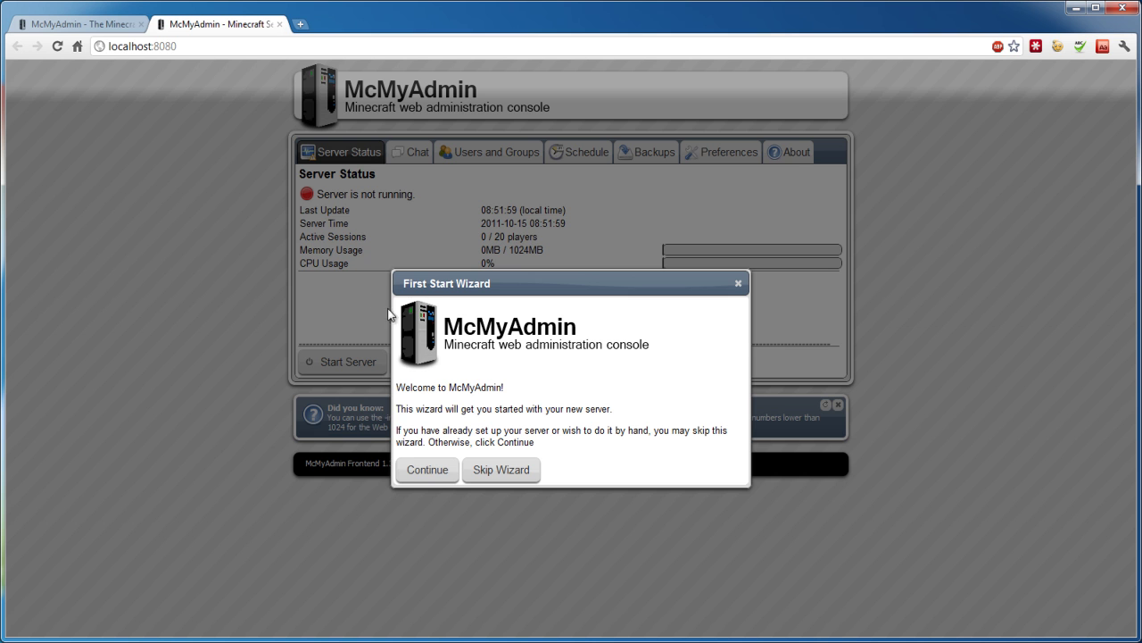
# In the wizard, name the server Test, choose Creative game mode, and set Enable Animals to Yes.
pyautogui.click(438, 473)
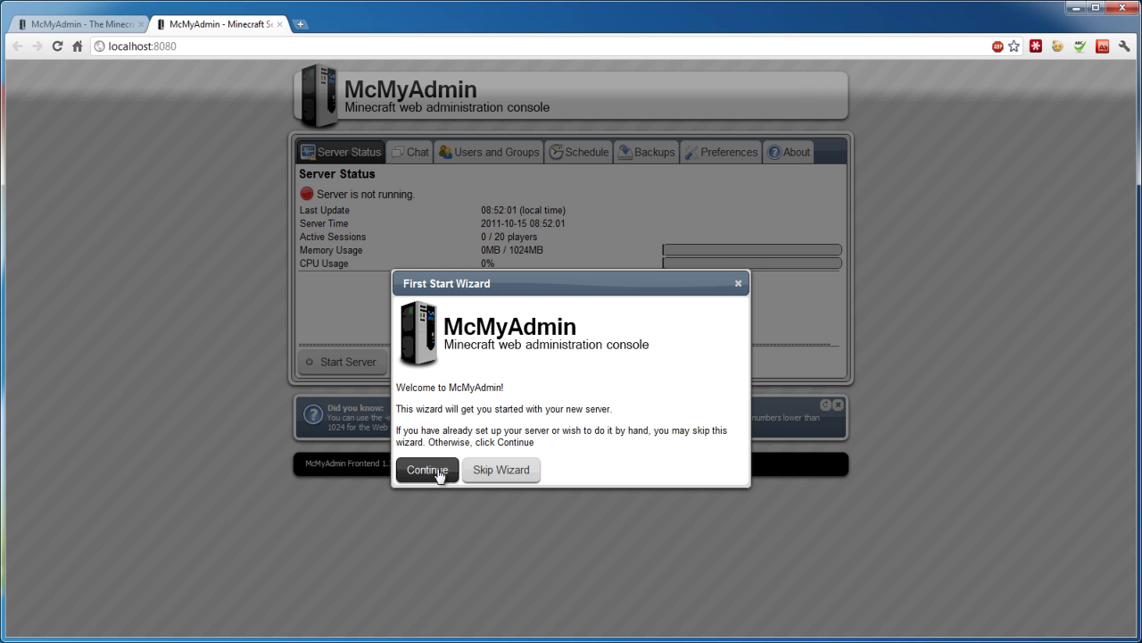
pyautogui.click(585, 256)
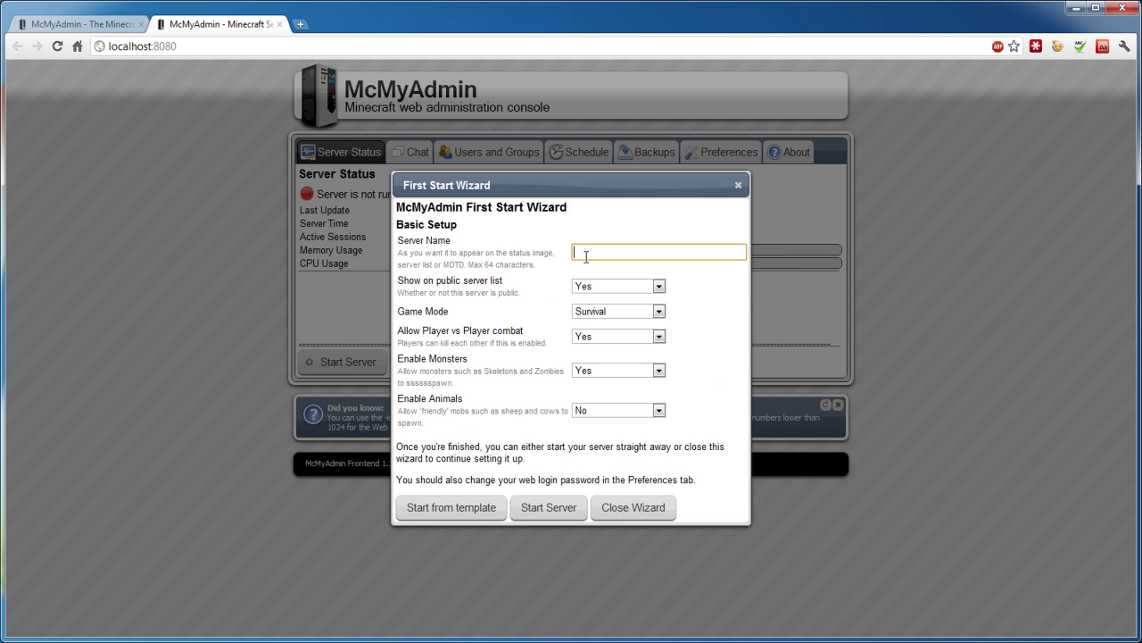
pyautogui.write('Test')
pyautogui.click(601, 313)
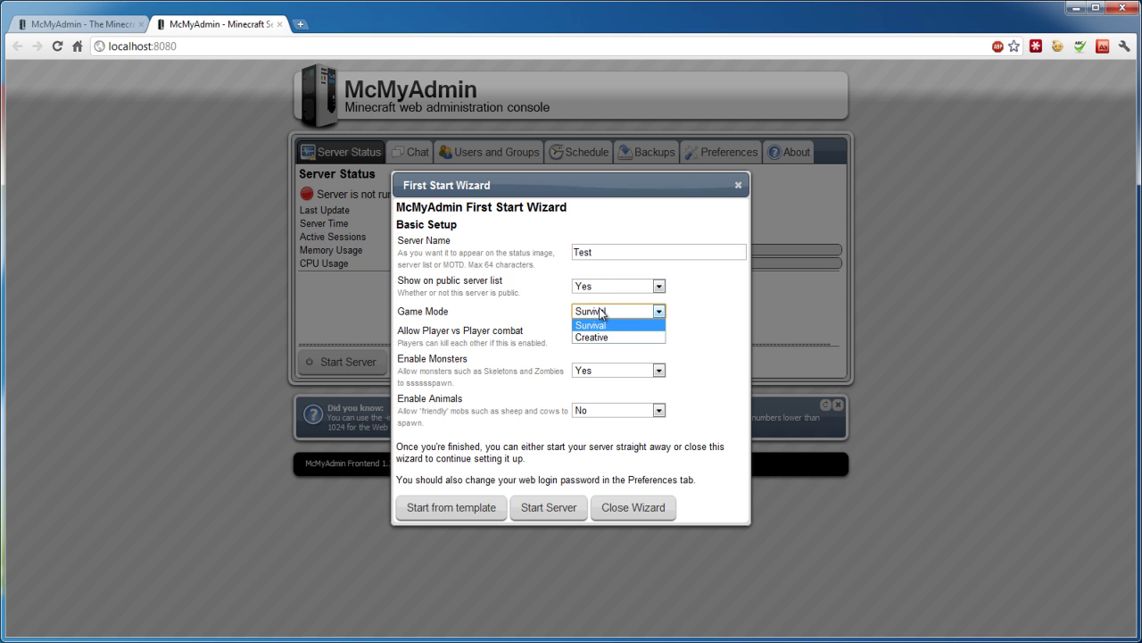
pyautogui.click(581, 337)
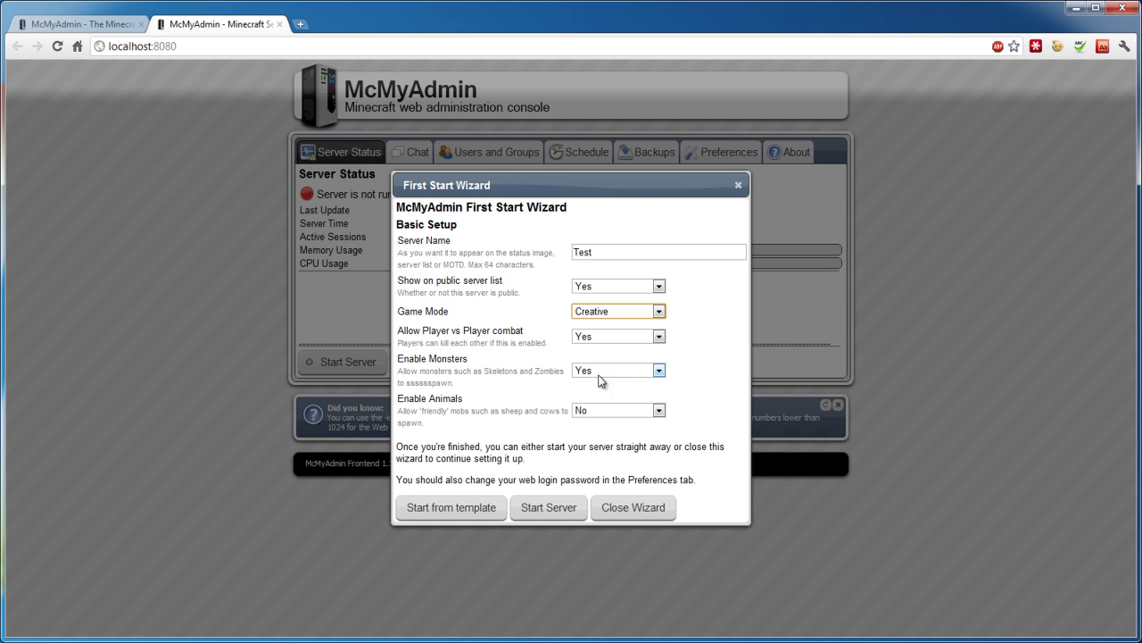
pyautogui.click(588, 412)
pyautogui.click(595, 425)
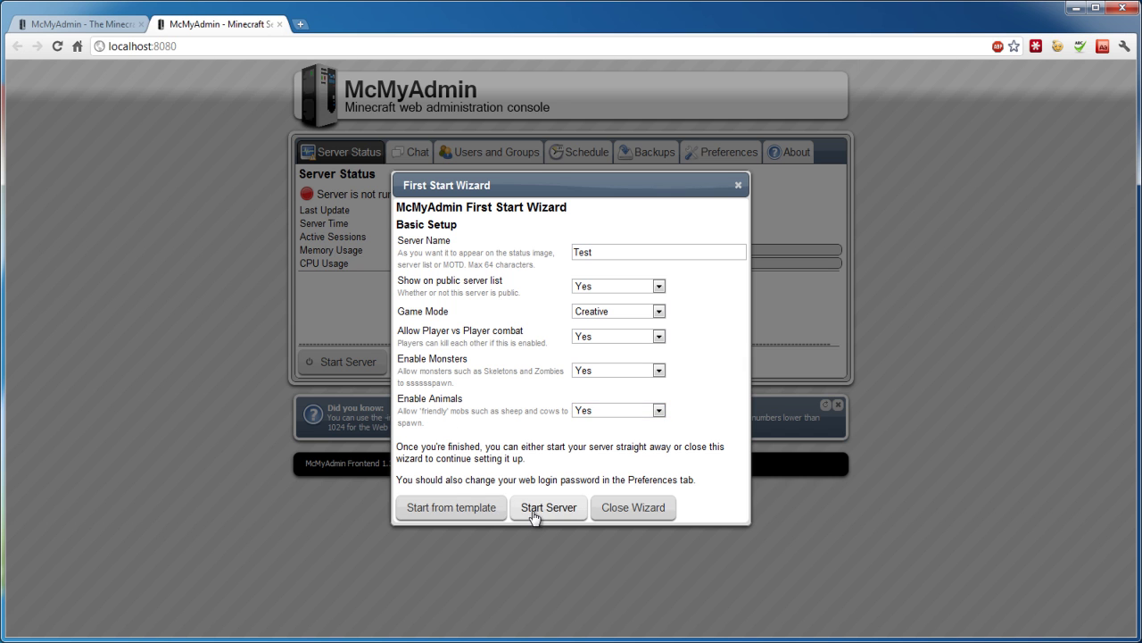
# Install the 'Arches' world template from the World Templates list.
pyautogui.click(468, 512)
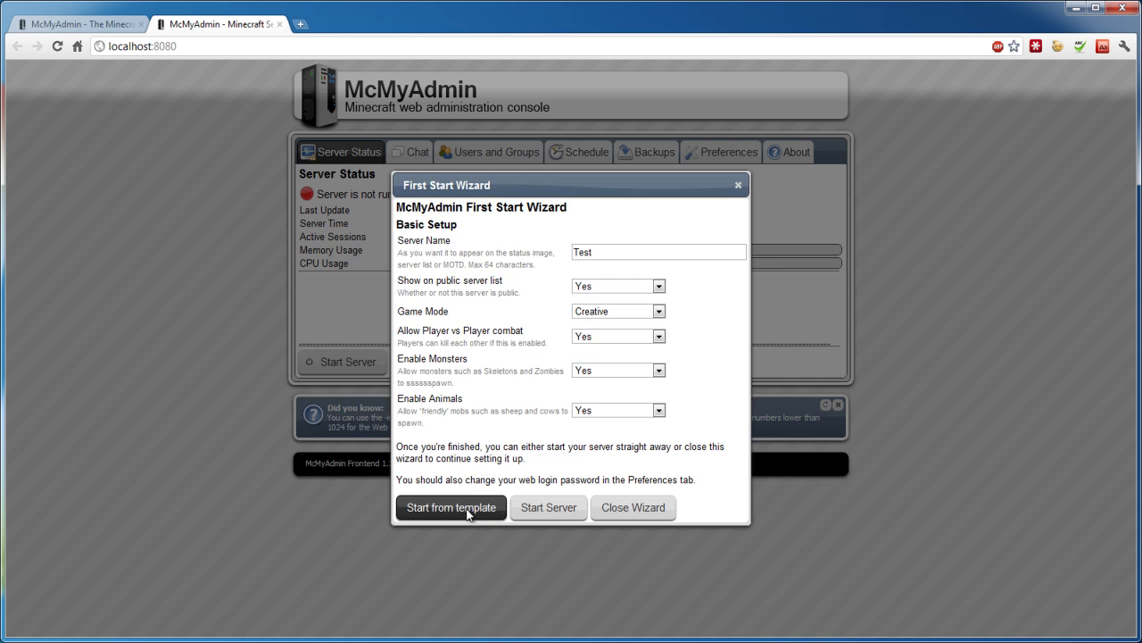
pyautogui.scroll(-4, 487, 436)
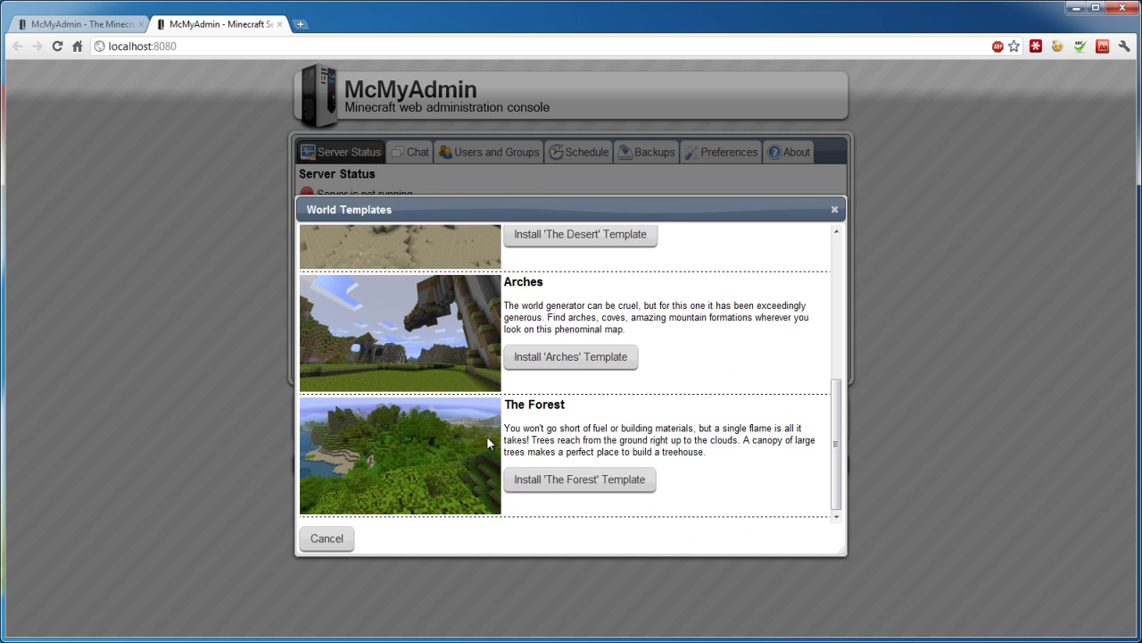
pyautogui.click(583, 364)
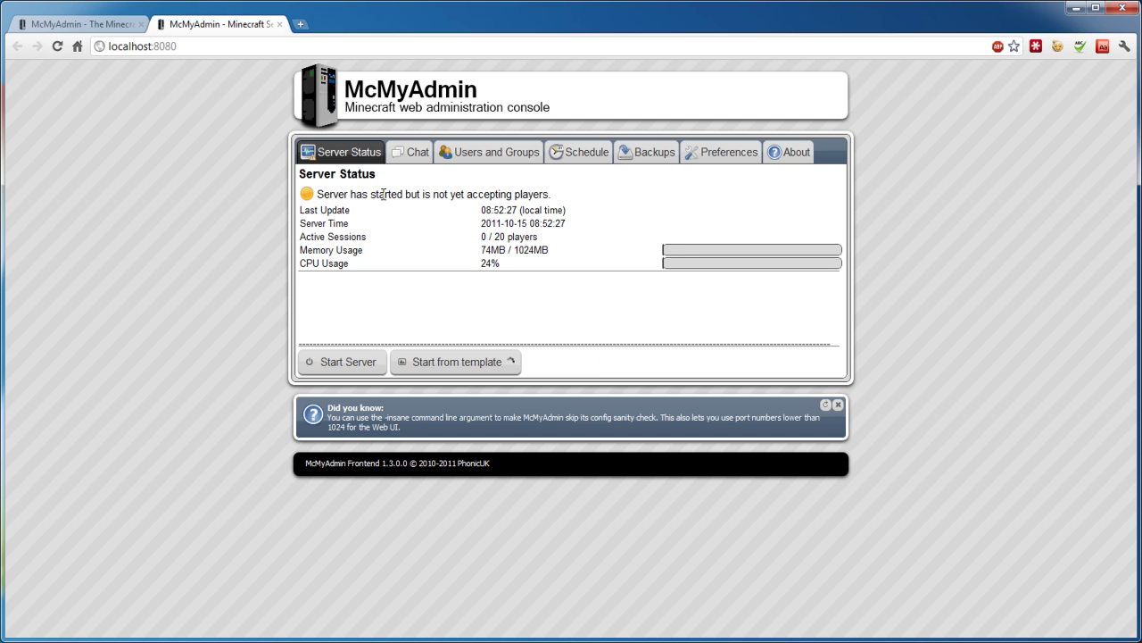
# Check the server console during restart, then maximize the browser on Server Status showing 0/8 players.
pyautogui.moveTo(498, 6); pyautogui.dragTo(582, 488)
pyautogui.click(300, 385)
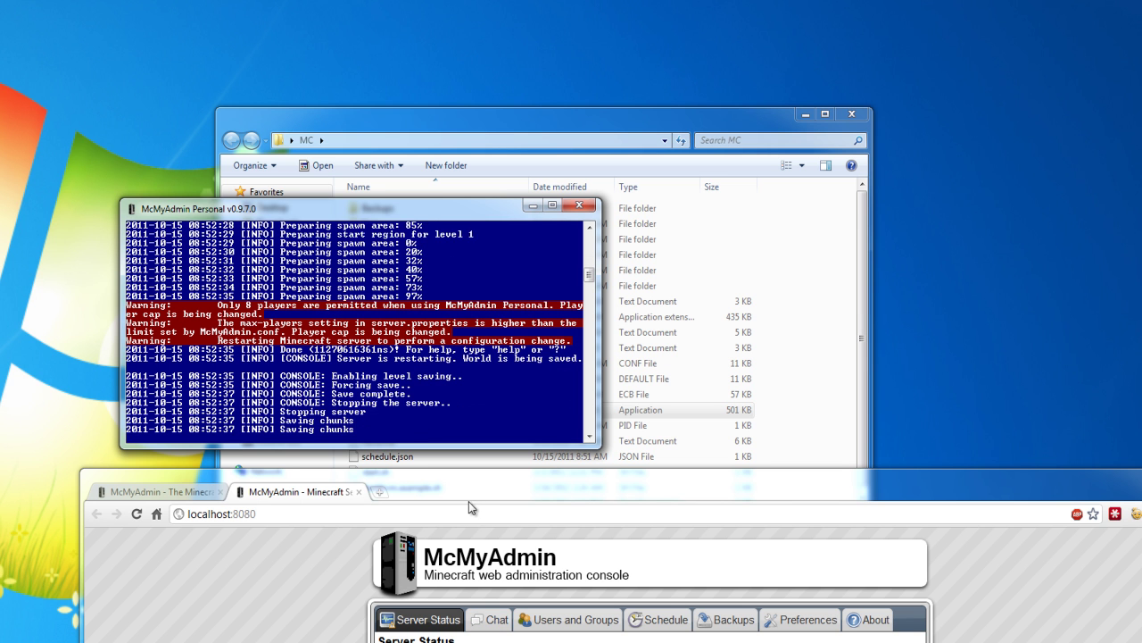
pyautogui.moveTo(466, 496); pyautogui.dragTo(494, 484)
pyautogui.doubleClick(494, 485)
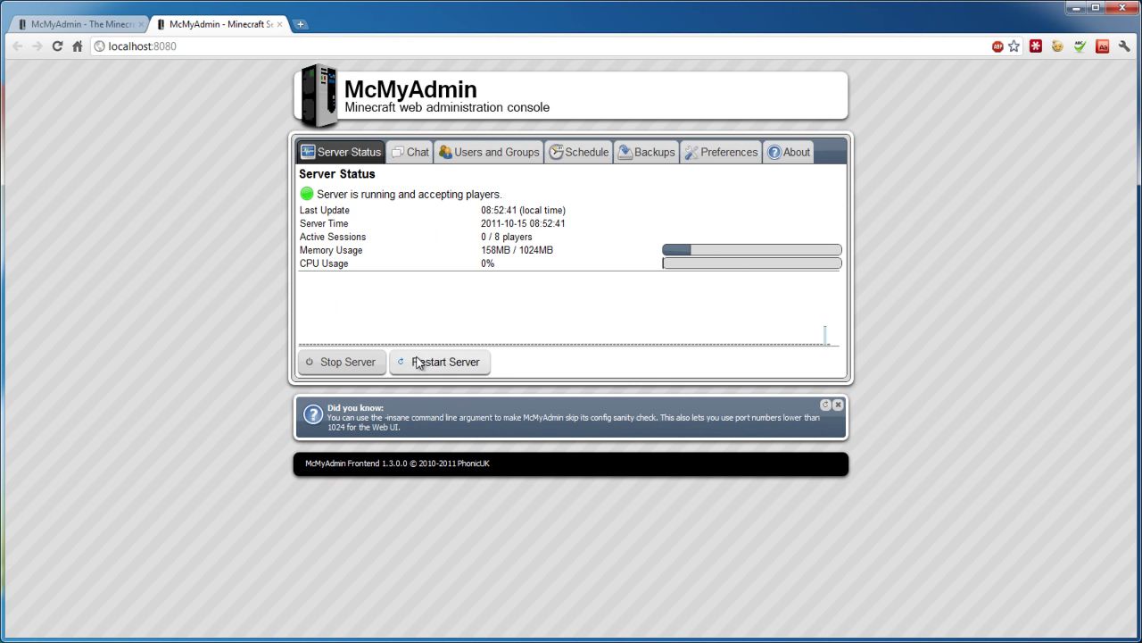
pyautogui.tripleClick(384, 194)
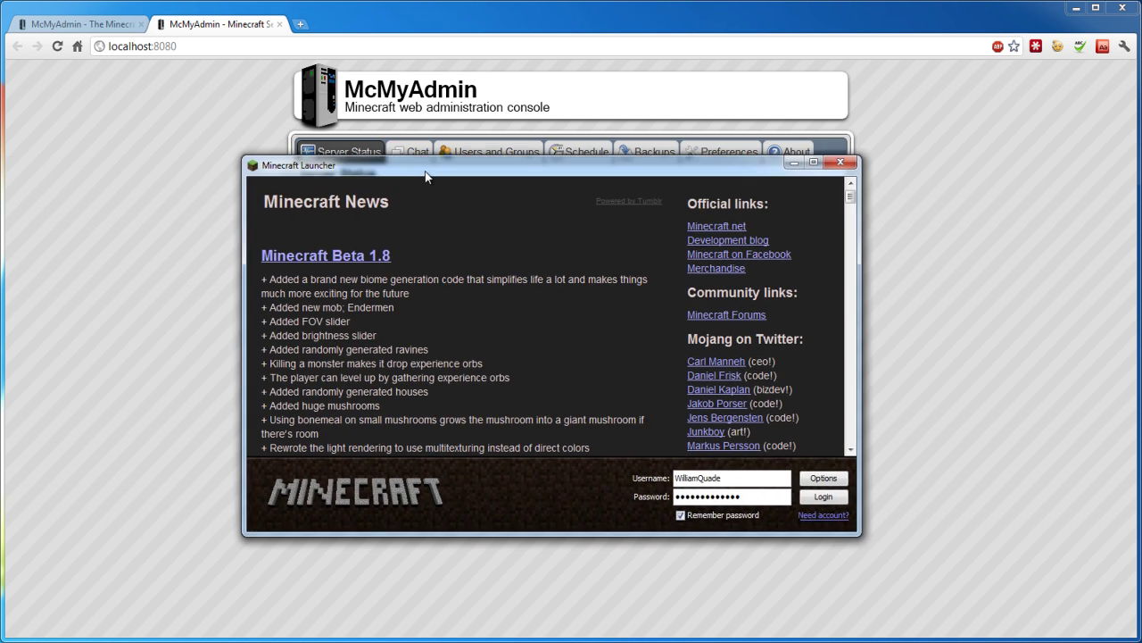
# Log in through the Minecraft Launcher and open the Multiplayer server list.
pyautogui.click(733, 451)
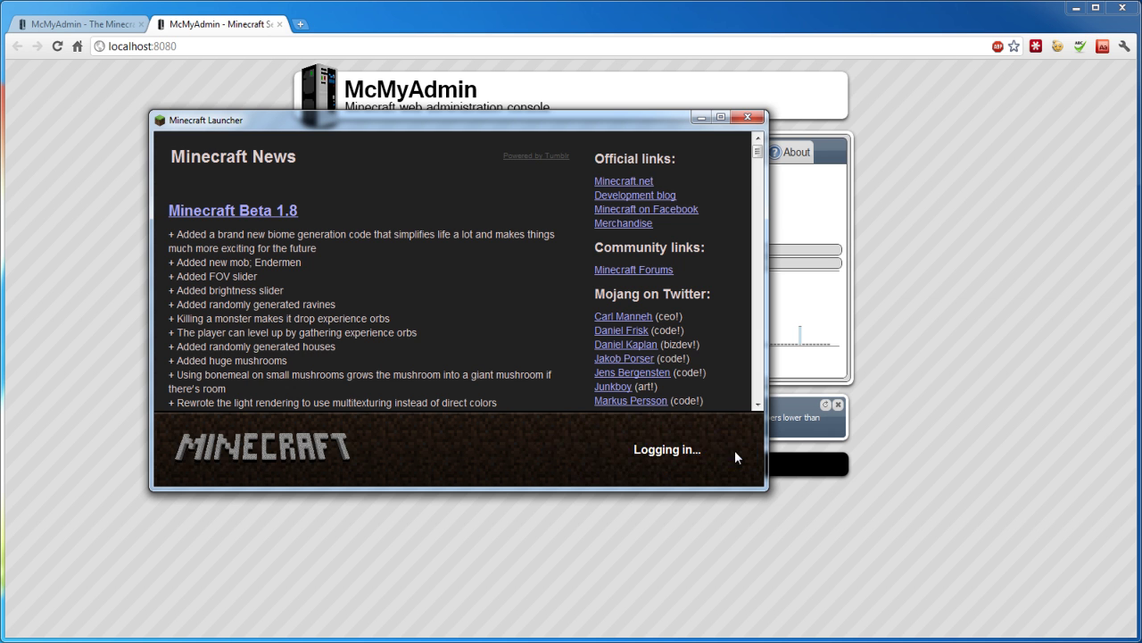
pyautogui.click(454, 345)
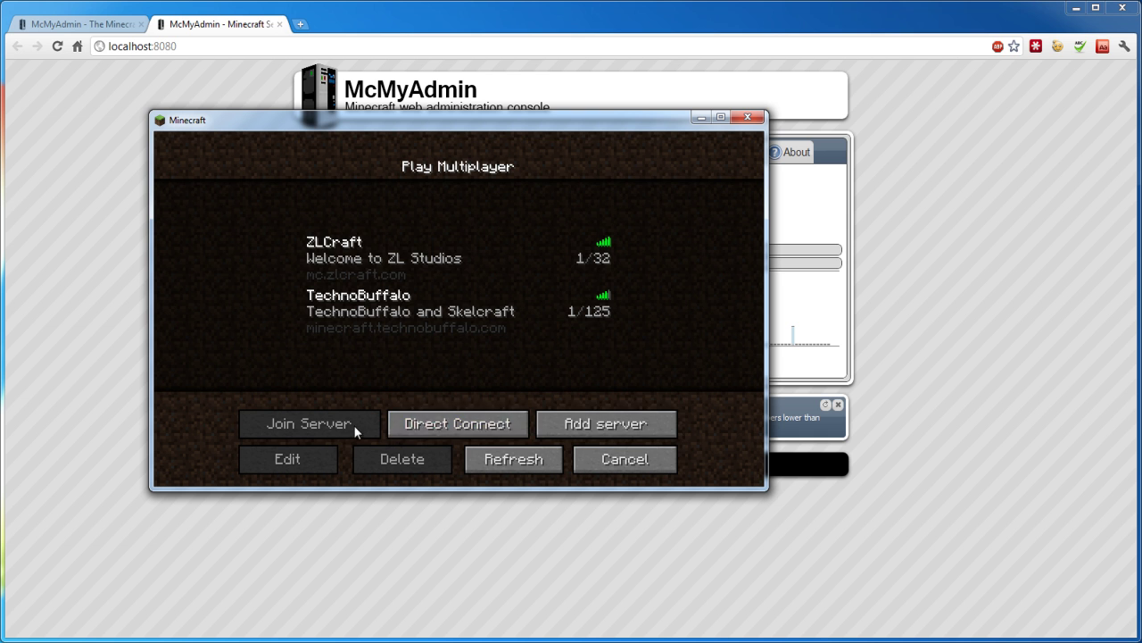
# Direct-connect to server address localhost and join it.
pyautogui.click(498, 425)
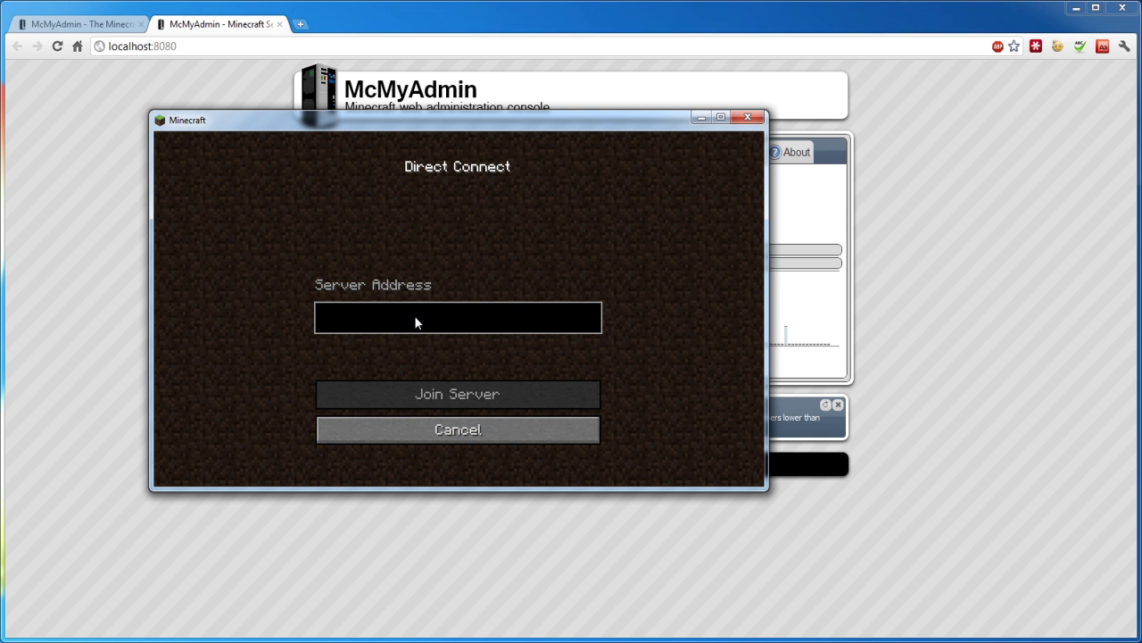
pyautogui.write('localhost')
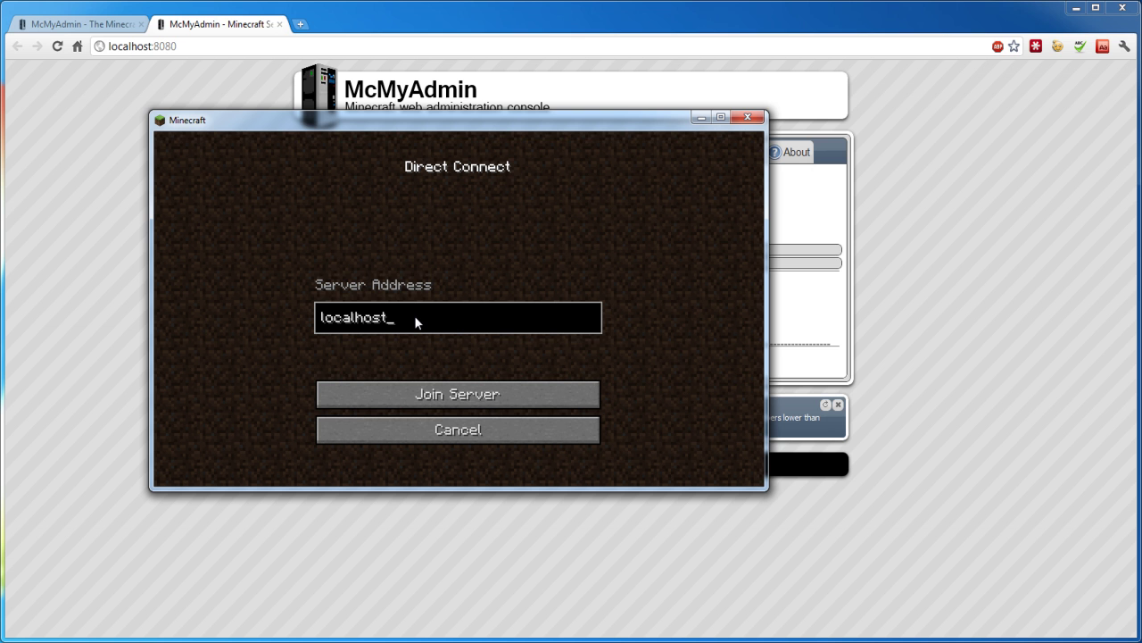
pyautogui.click(421, 395)
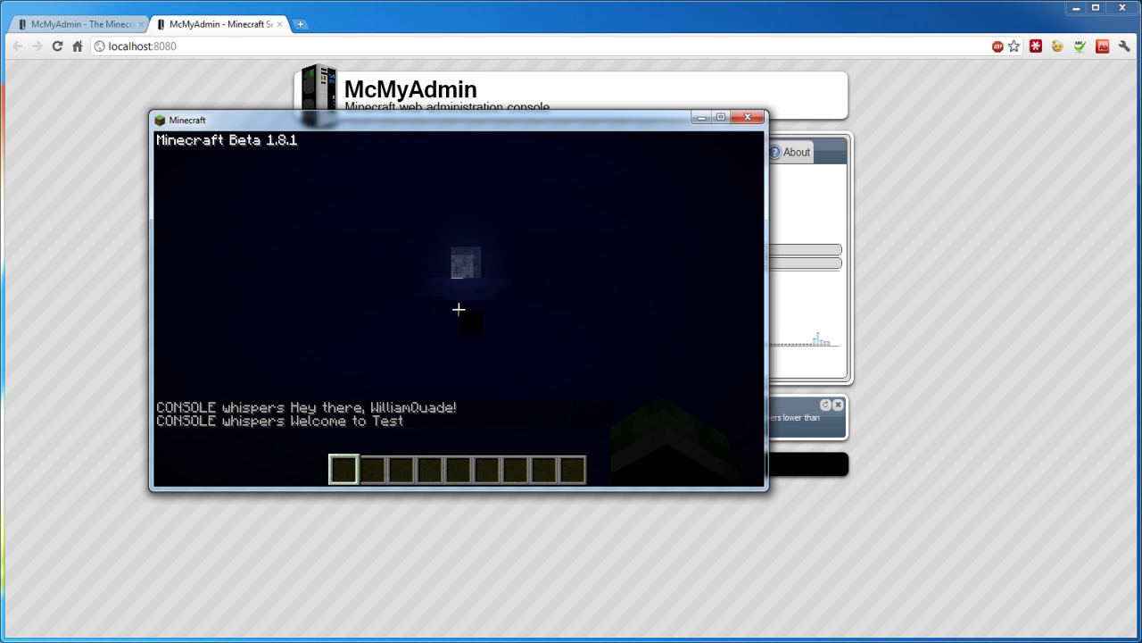
# Select hotbar slot 2, pause the game, and switch to the McMyAdmin console.
pyautogui.press('2')
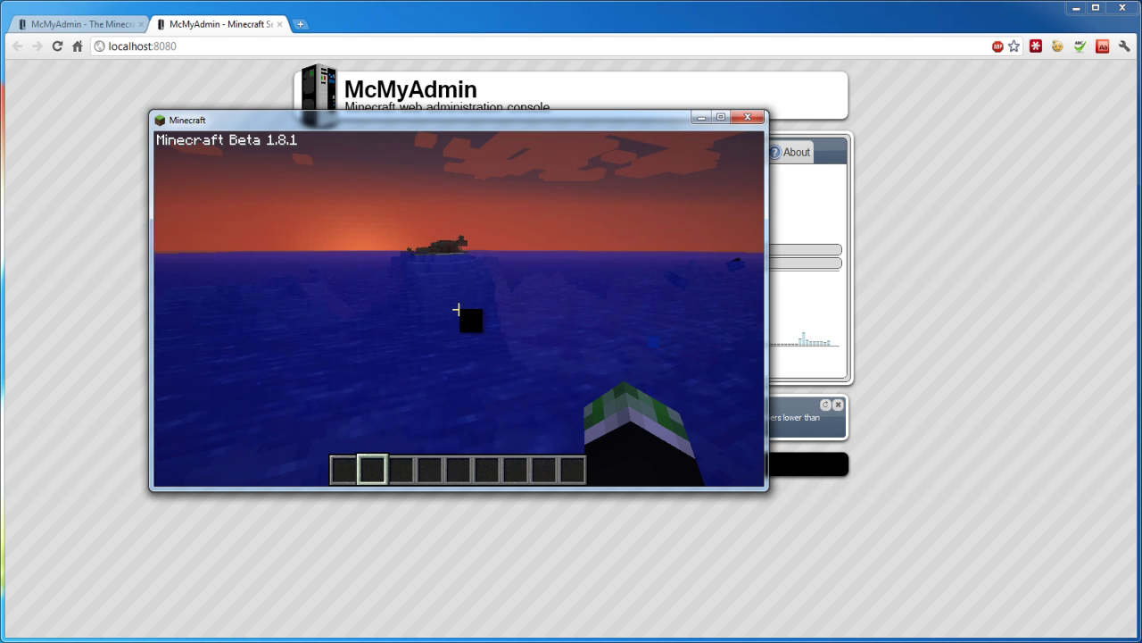
pyautogui.press('Escape')
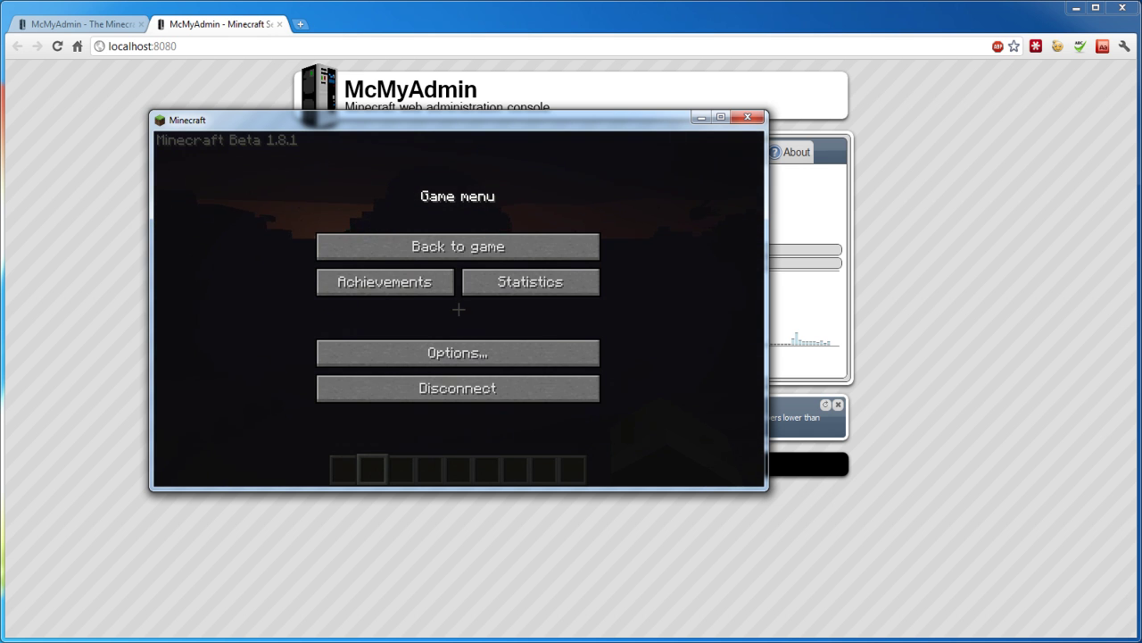
pyautogui.hotkey('alt', 'Tab')
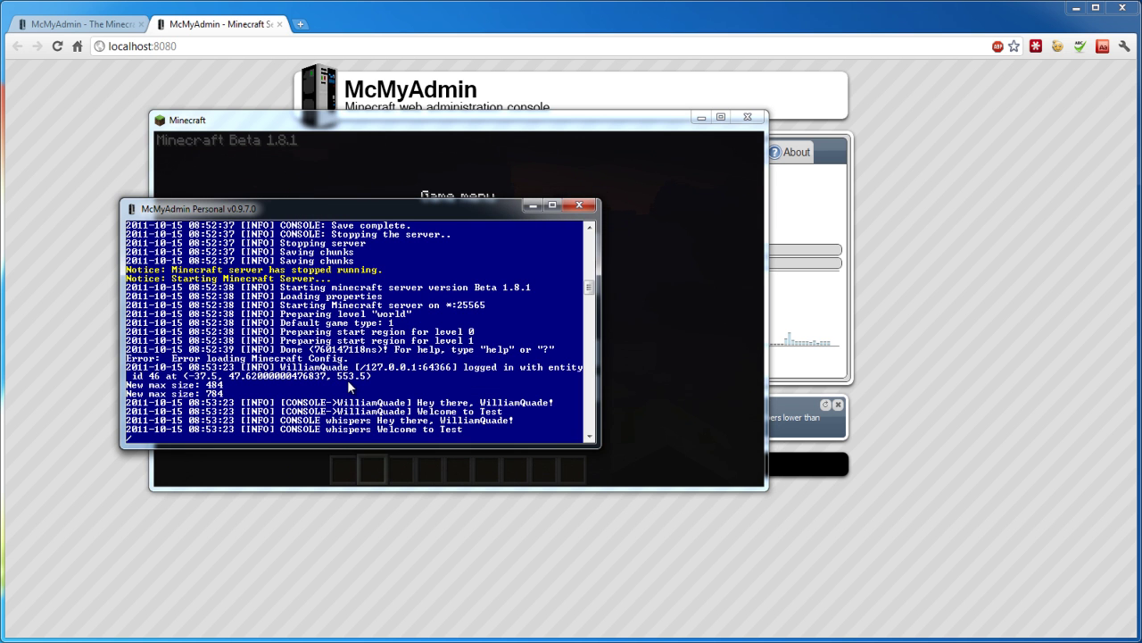
# Op the player by username in the server console, then resume the game.
pyautogui.write('williamquade')
pyautogui.press('Return')
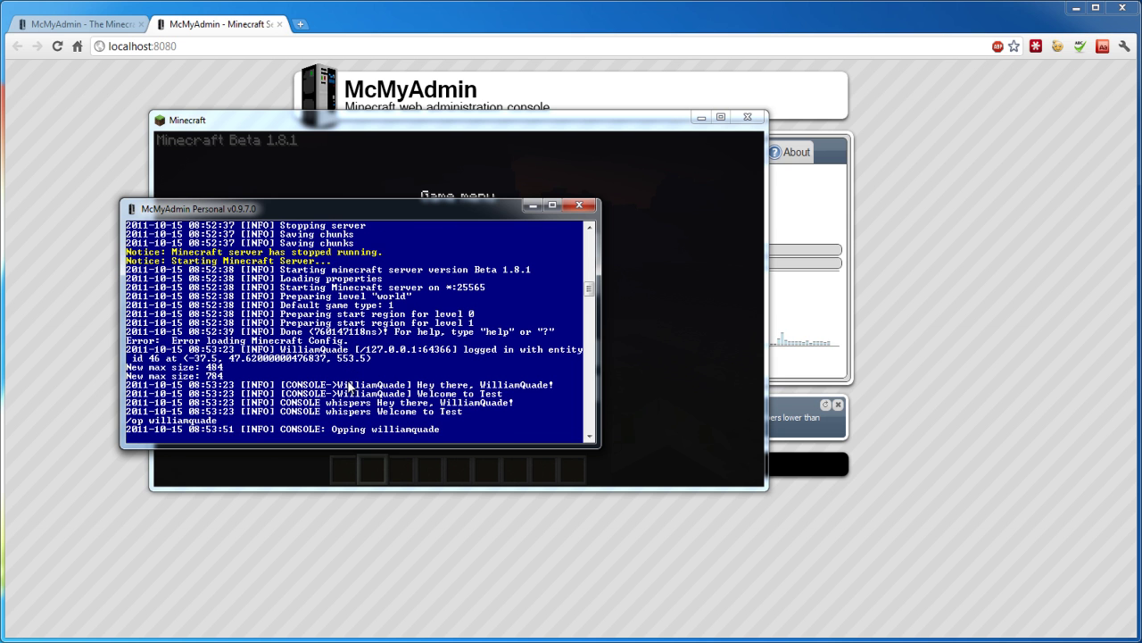
pyautogui.click(715, 310)
pyautogui.click(510, 258)
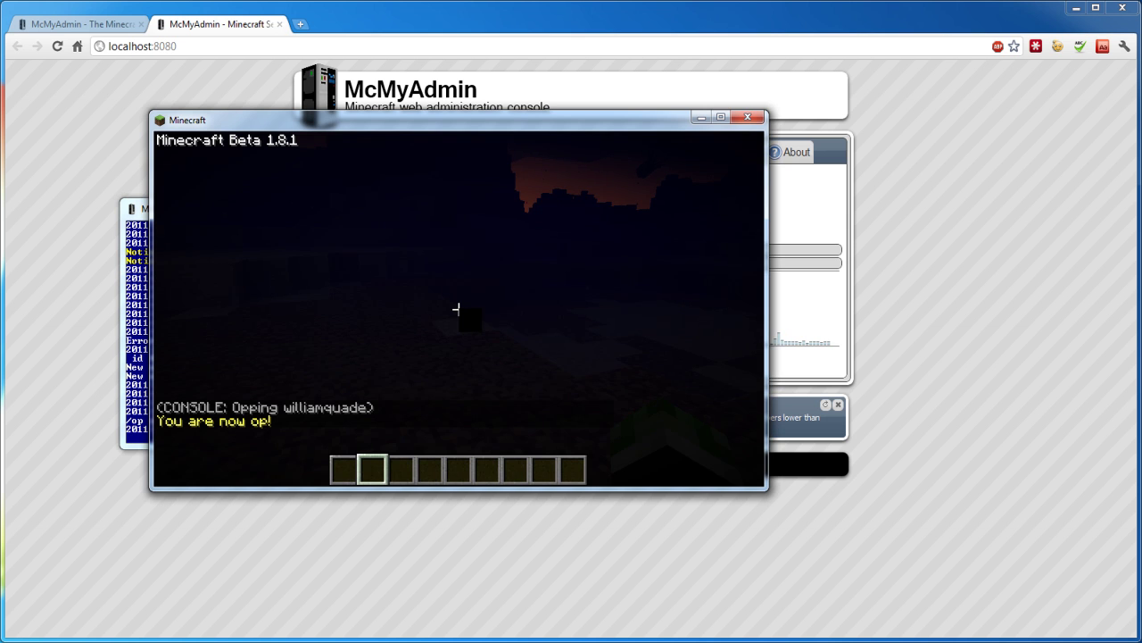
# Chat /creative, /night and /day commands in-game, then quit Minecraft.
pyautogui.write('t')
pyautogui.write('/')
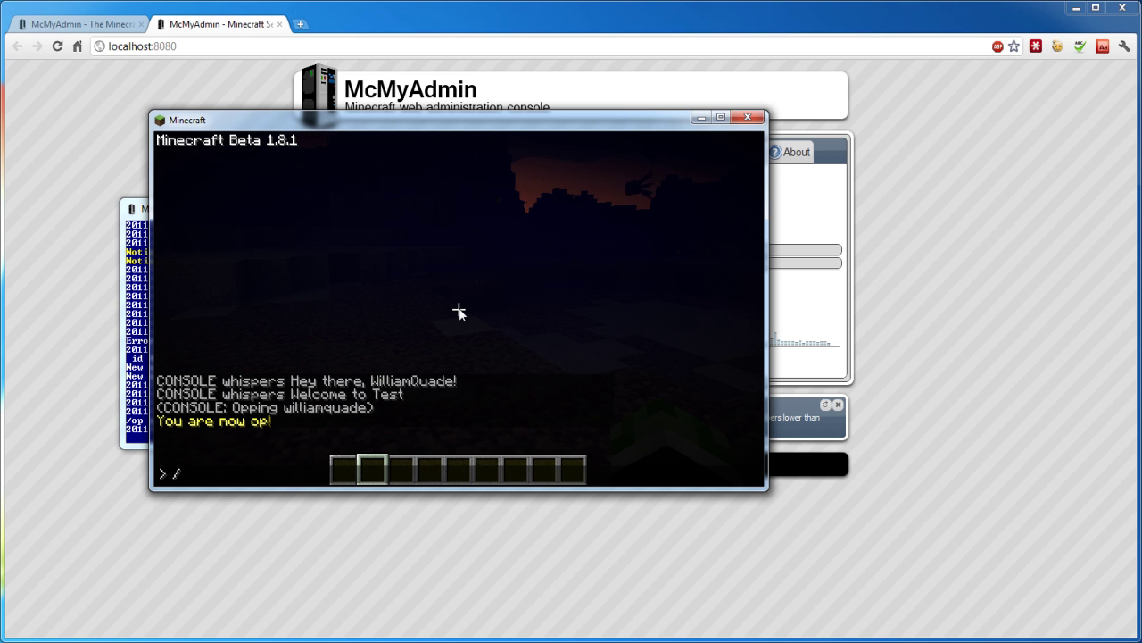
pyautogui.write('creative')
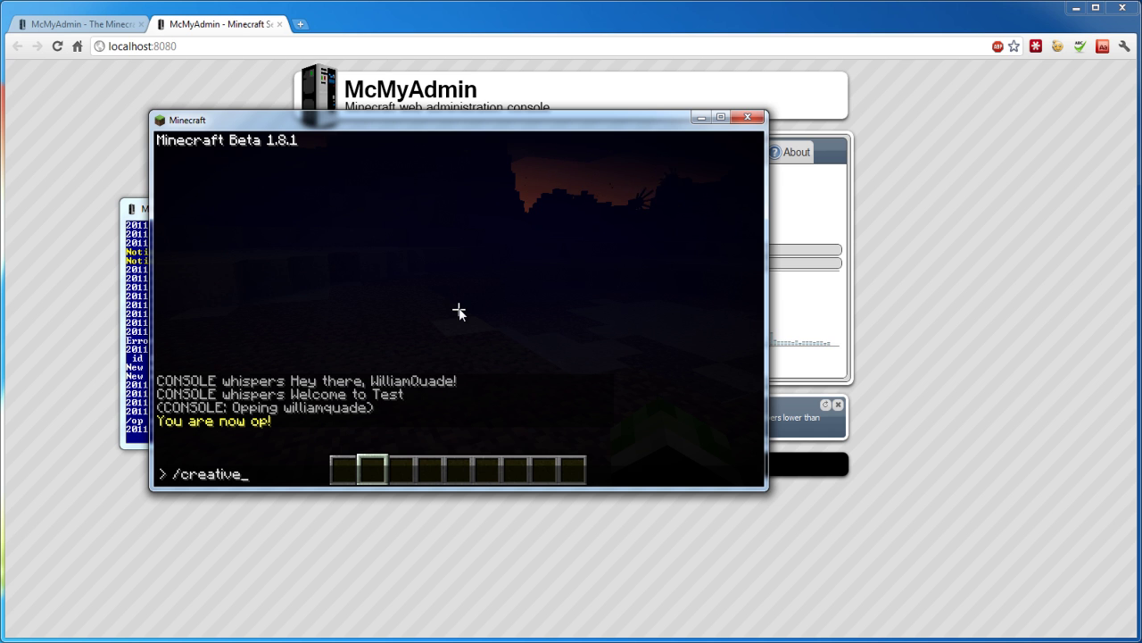
pyautogui.press('Return')
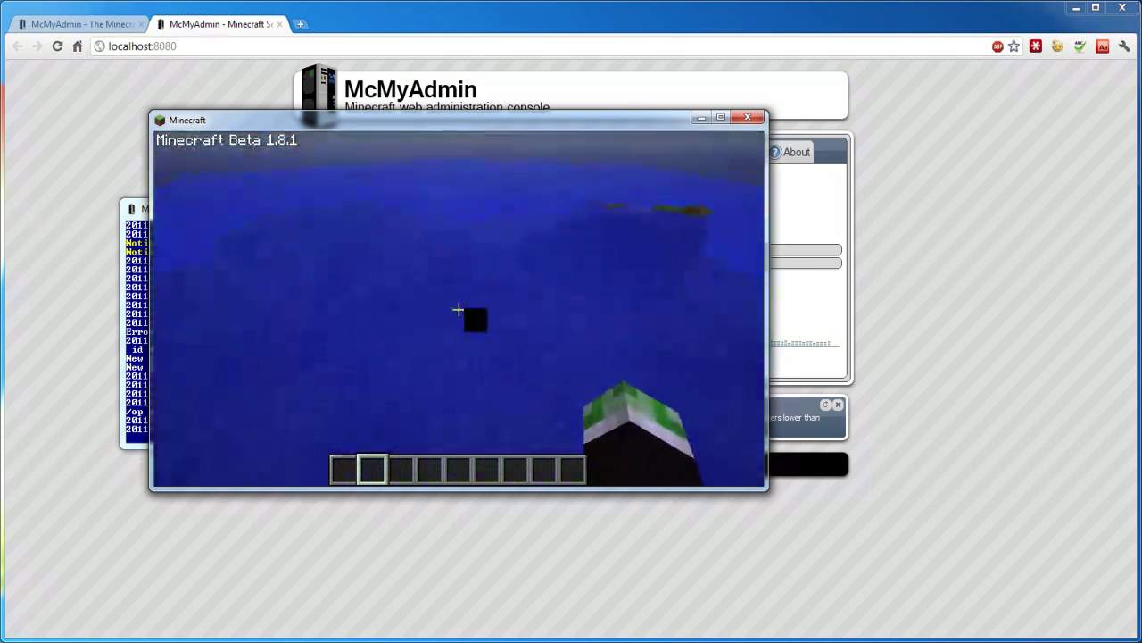
pyautogui.press('t')
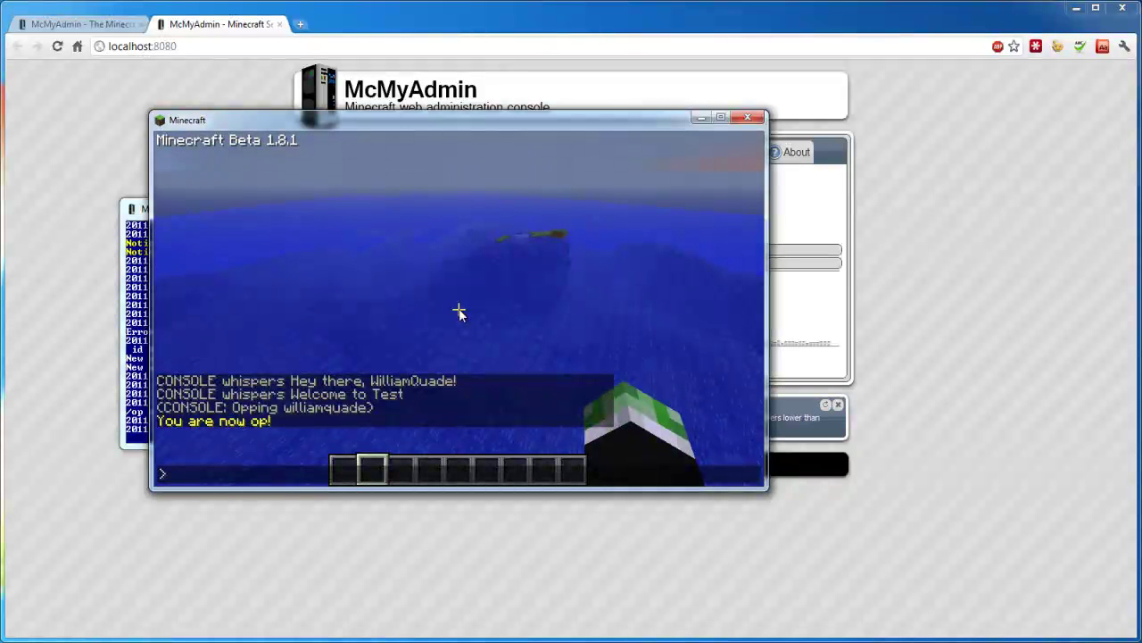
pyautogui.write('/night')
pyautogui.press('Return')
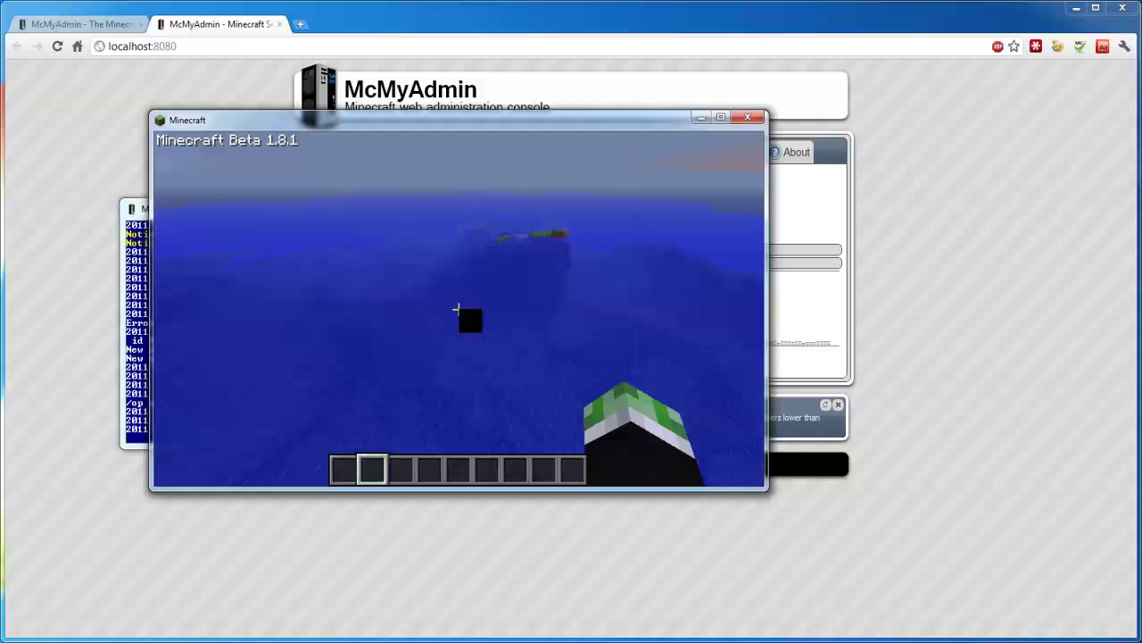
pyautogui.write('tday')
pyautogui.press('Return')
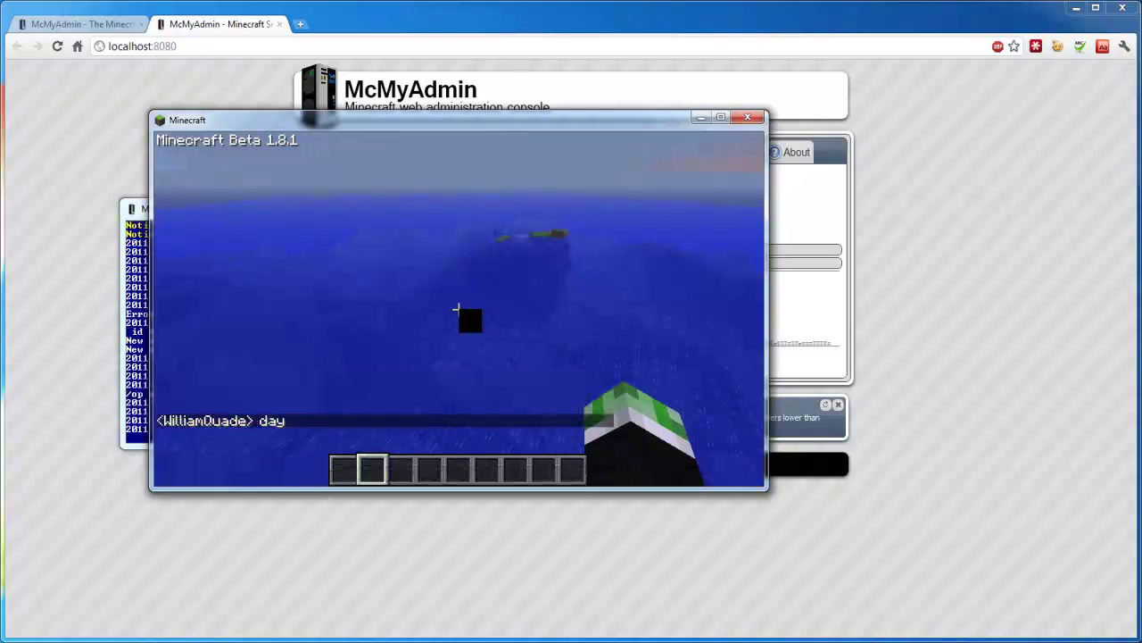
pyautogui.write('t')
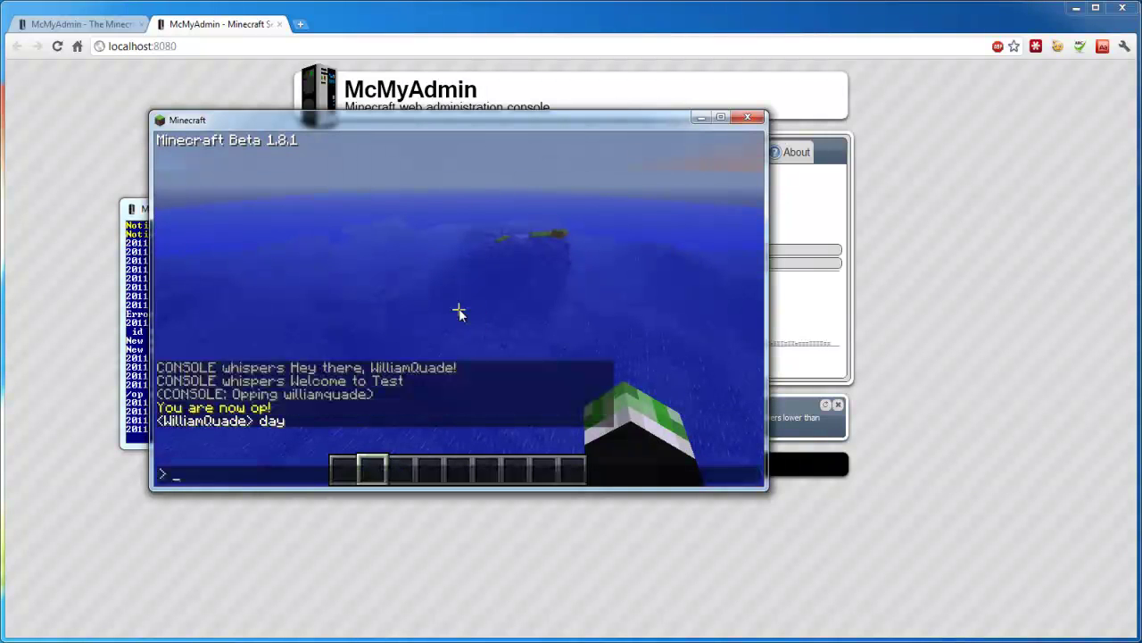
pyautogui.write('/day')
pyautogui.press('Return')
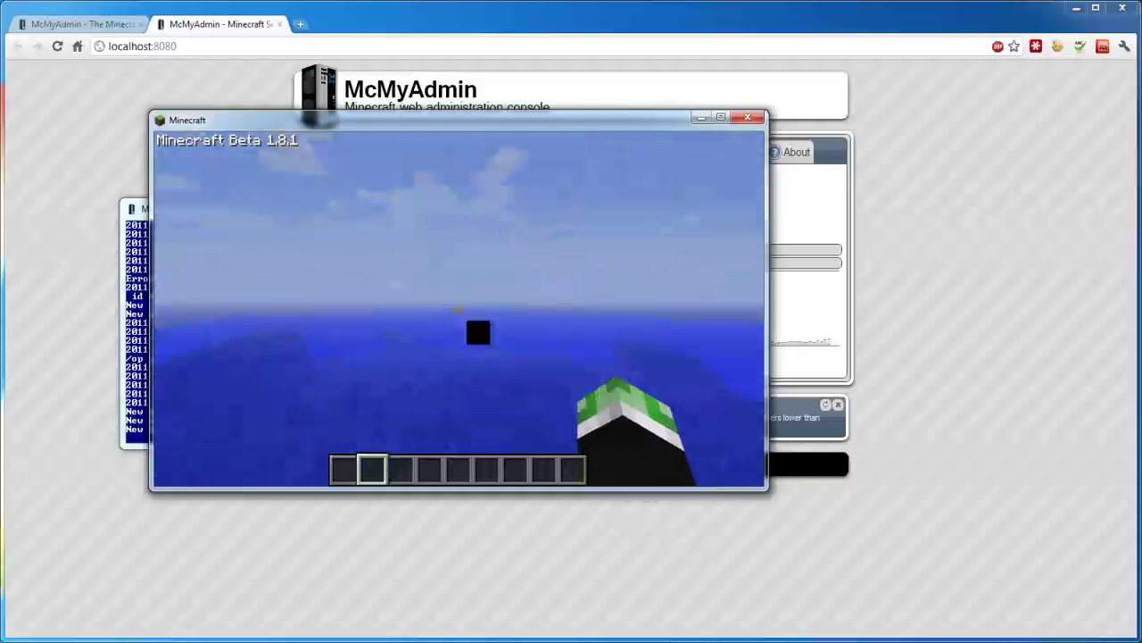
pyautogui.press('Escape')
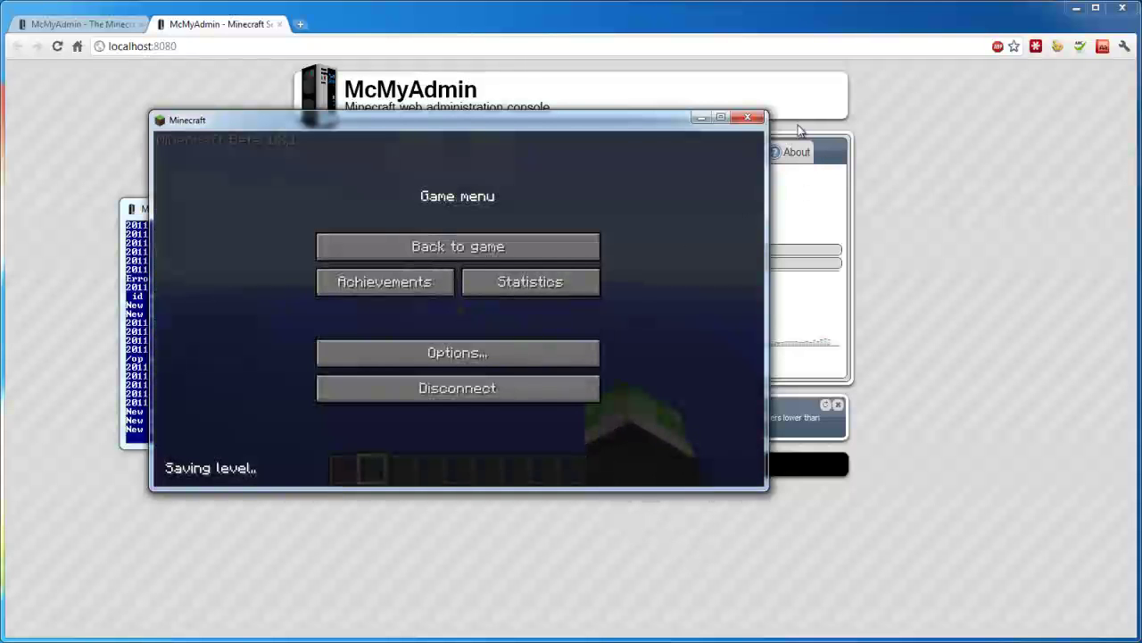
pyautogui.click(748, 117)
# Check the Chat log, discard a partial '/op use' entry, then show the Administrators group (command *, inherits Moderators).
pyautogui.click(637, 212)
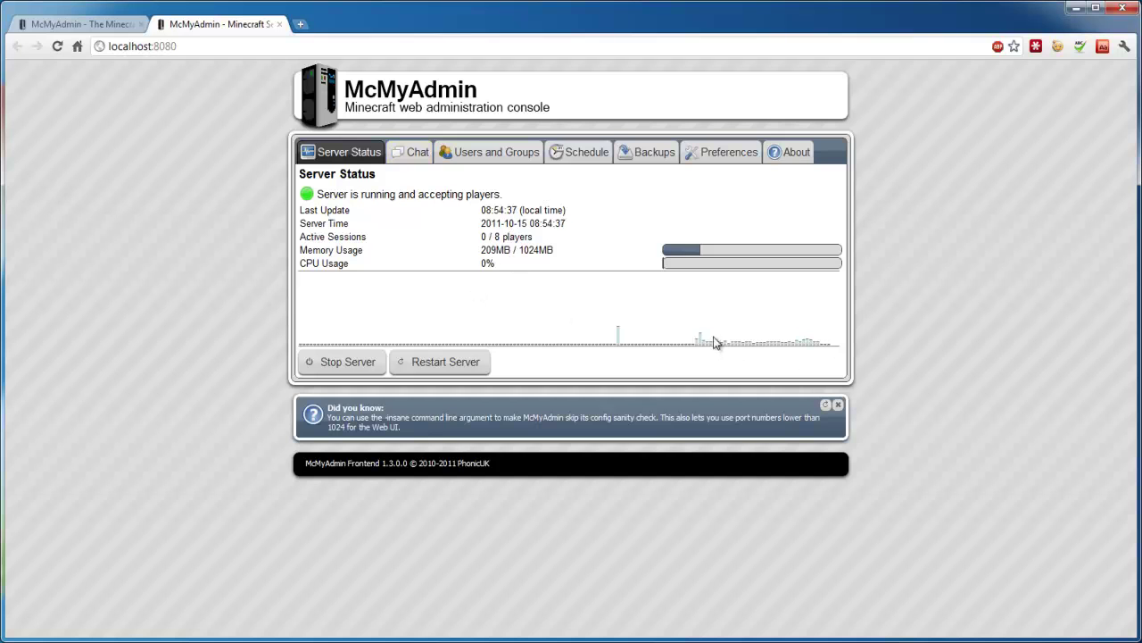
pyautogui.click(410, 153)
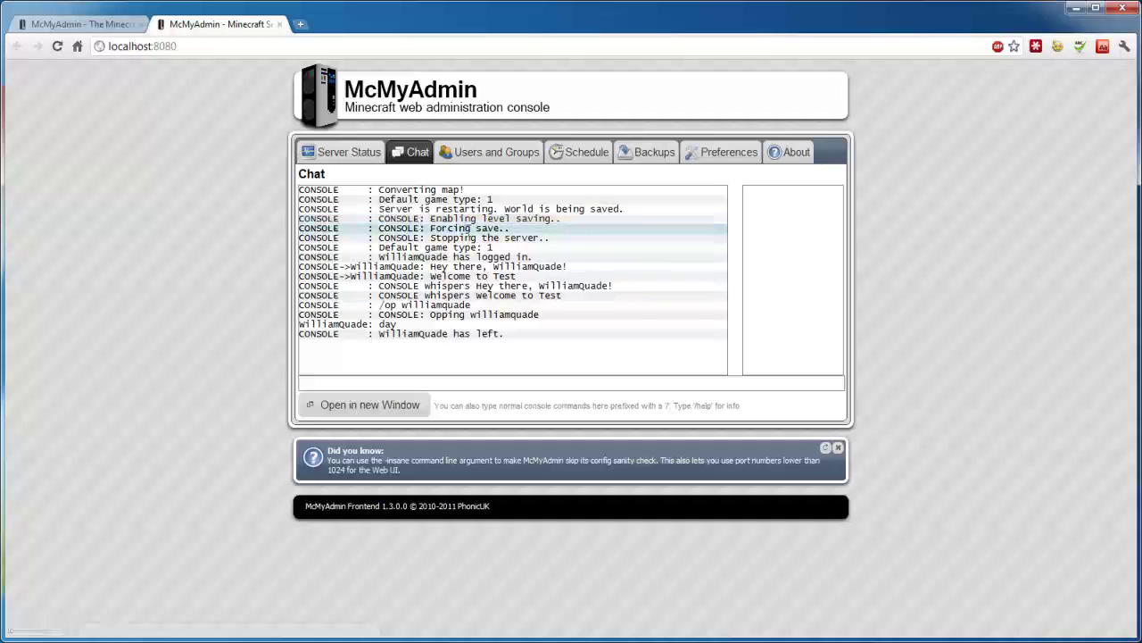
pyautogui.click(445, 382)
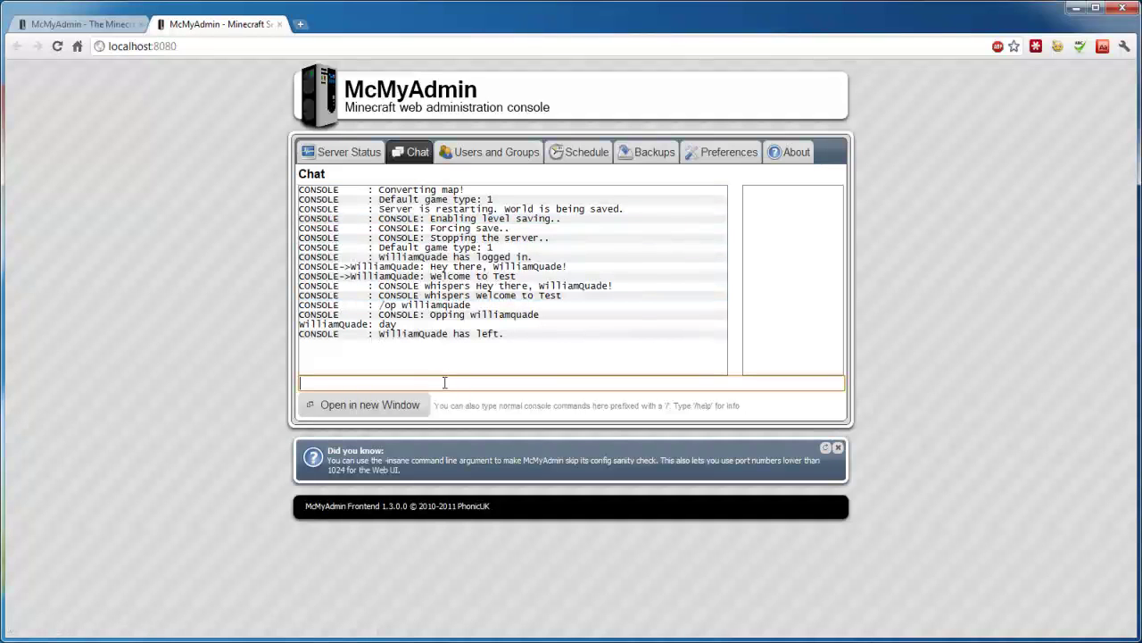
pyautogui.write('/op use')
pyautogui.press('BackSpace')
pyautogui.press('BackSpace')
pyautogui.press('BackSpace')
pyautogui.press('BackSpace')
pyautogui.press('BackSpace')
pyautogui.press('BackSpace')
pyautogui.press('BackSpace')
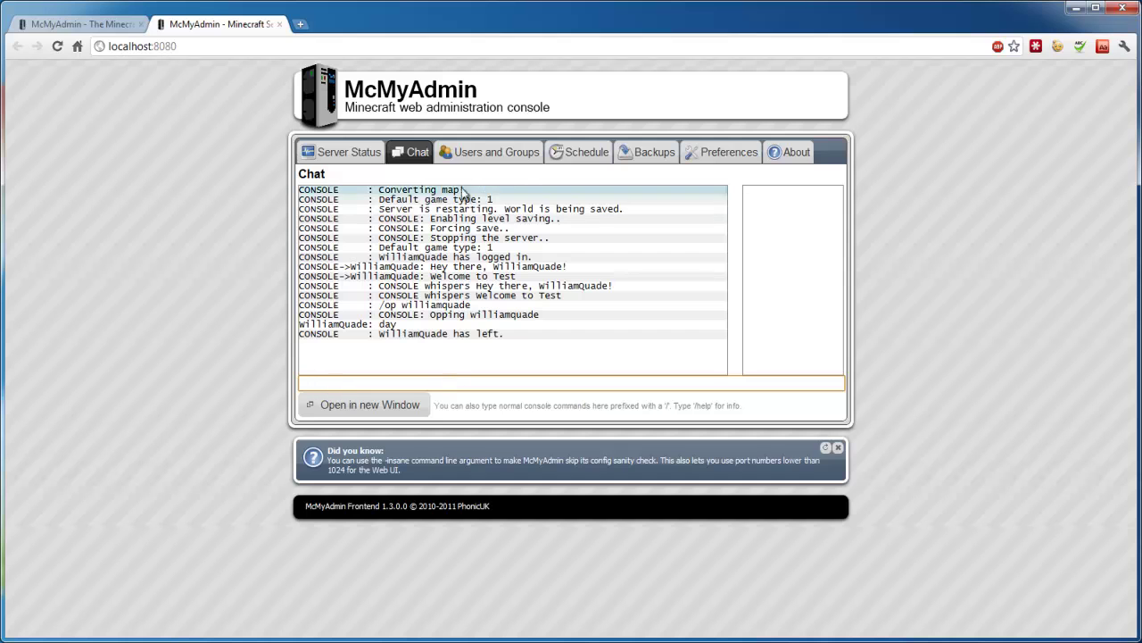
pyautogui.click(464, 153)
pyautogui.click(357, 298)
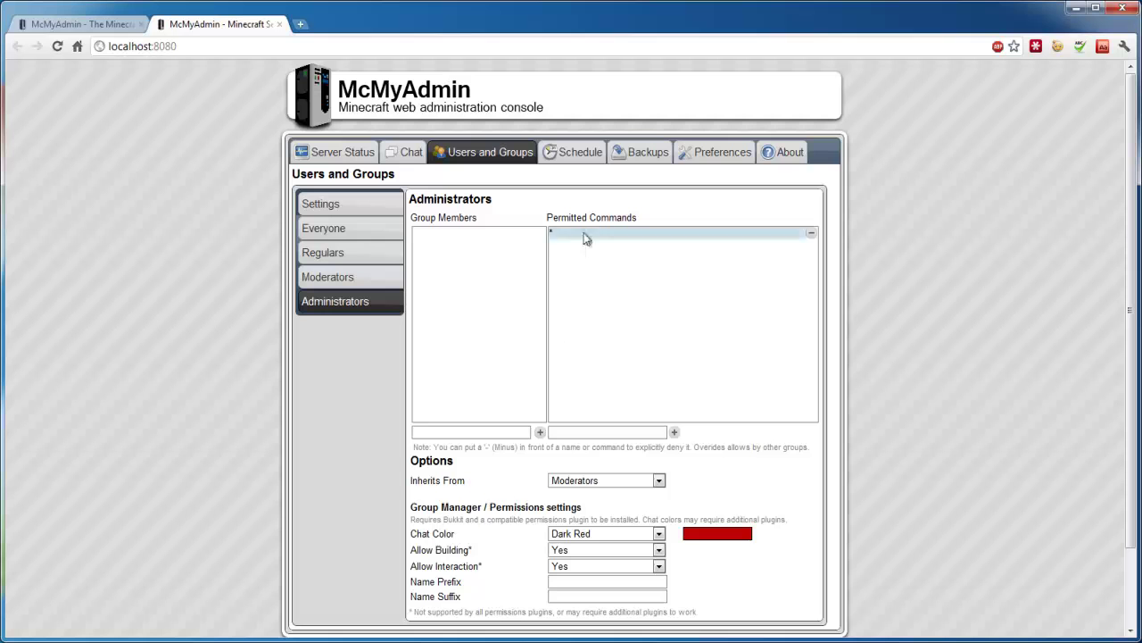
# Look at the Moderators, Regulars and Everyone group settings in turn.
pyautogui.click(346, 279)
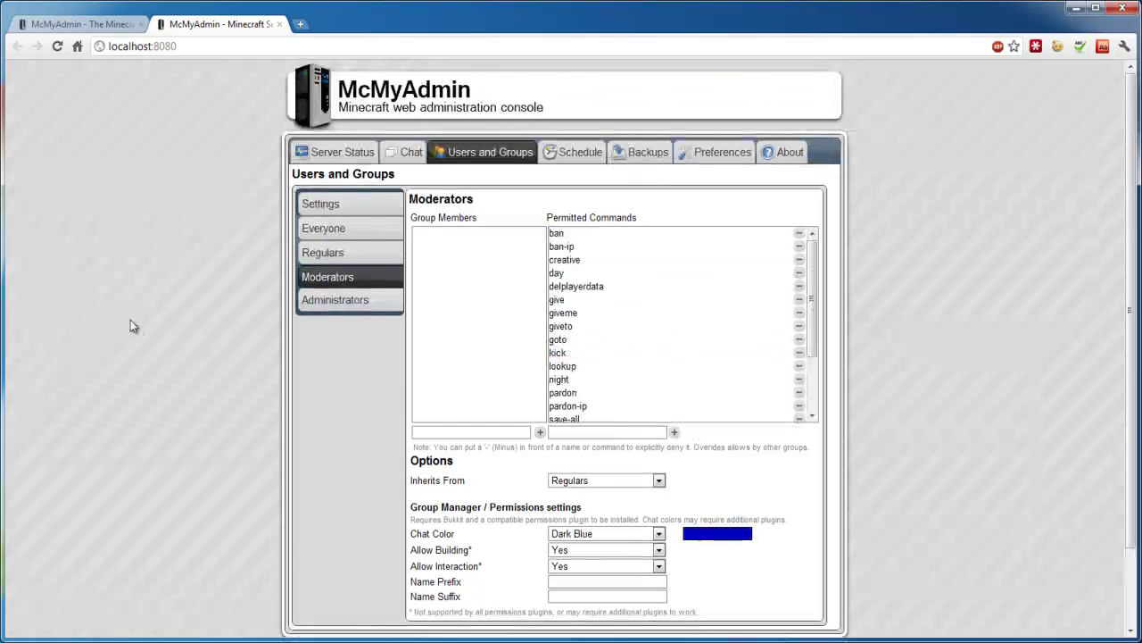
pyautogui.click(303, 256)
pyautogui.click(308, 227)
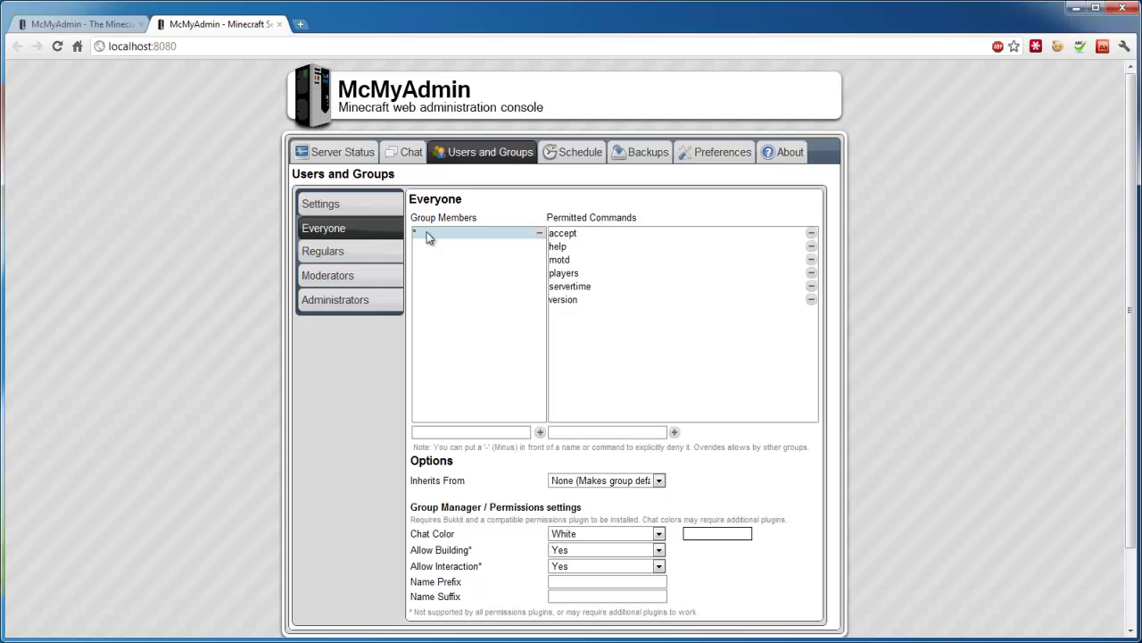
# Review the Schedule, Backups, Bukkit Plugins preferences and About Updates (frontend 1.3.0.0, backend 0.9.7.0).
pyautogui.click(554, 152)
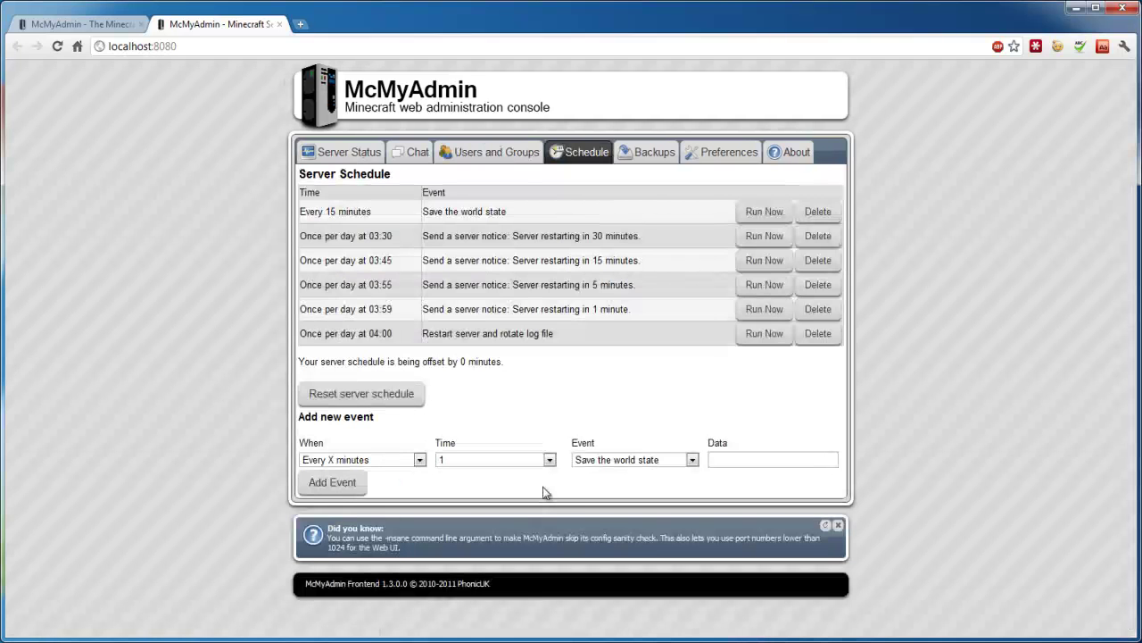
pyautogui.click(654, 156)
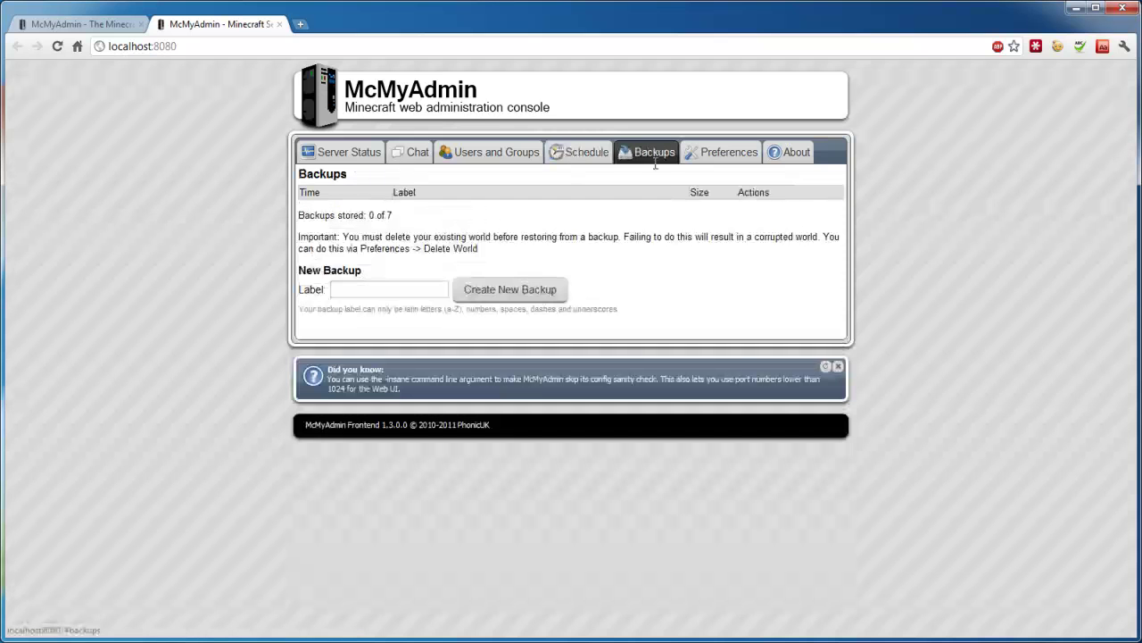
pyautogui.click(713, 159)
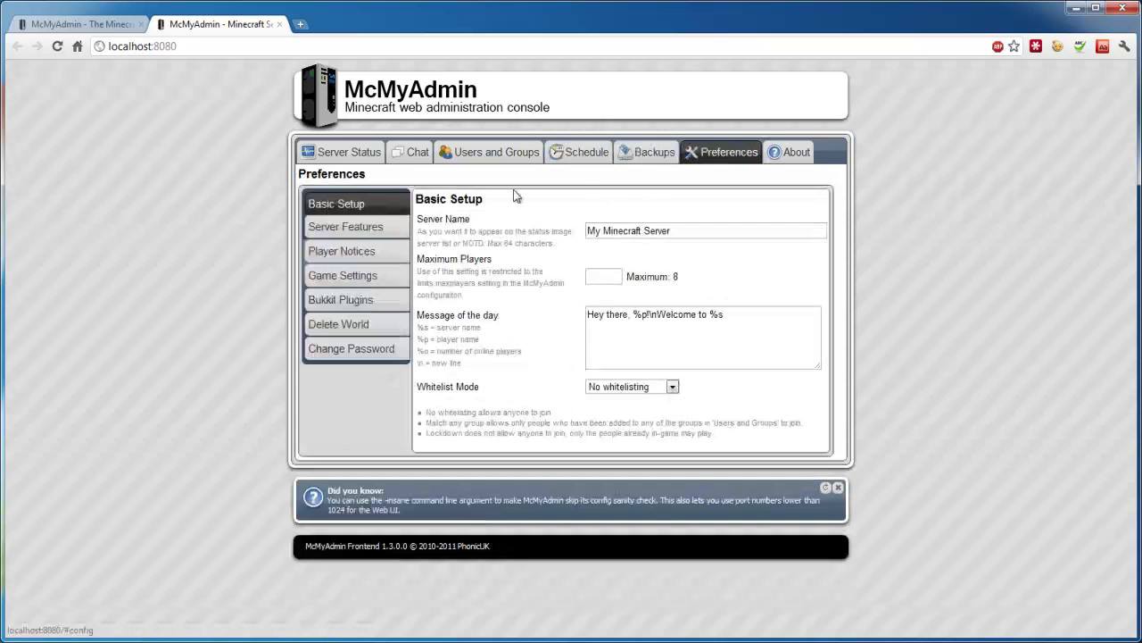
pyautogui.click(341, 301)
pyautogui.click(786, 153)
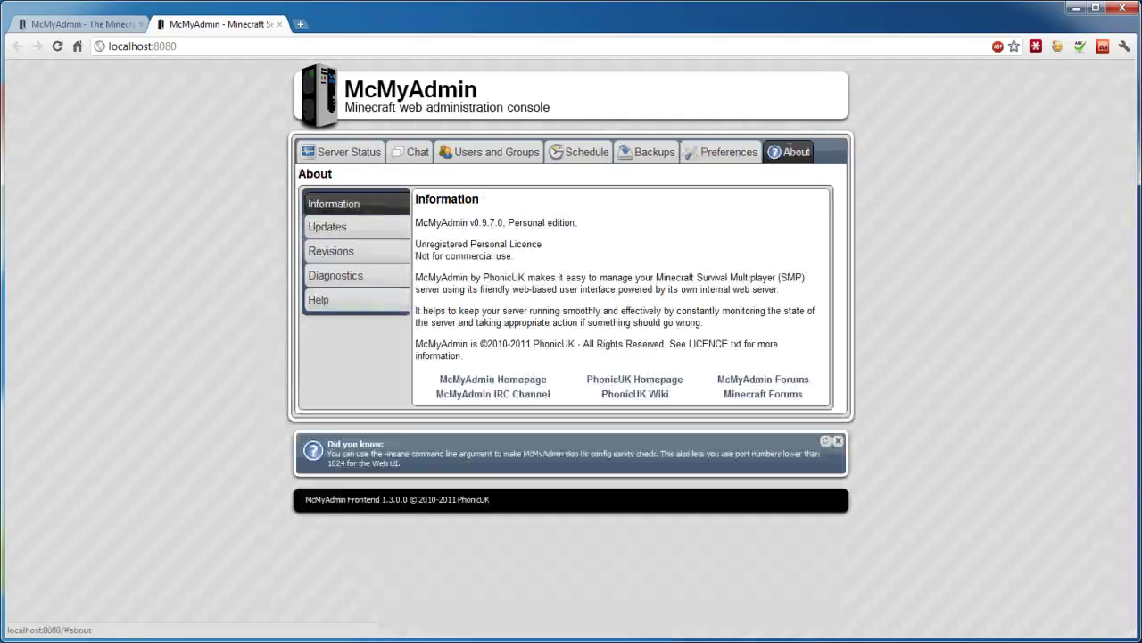
pyautogui.click(360, 232)
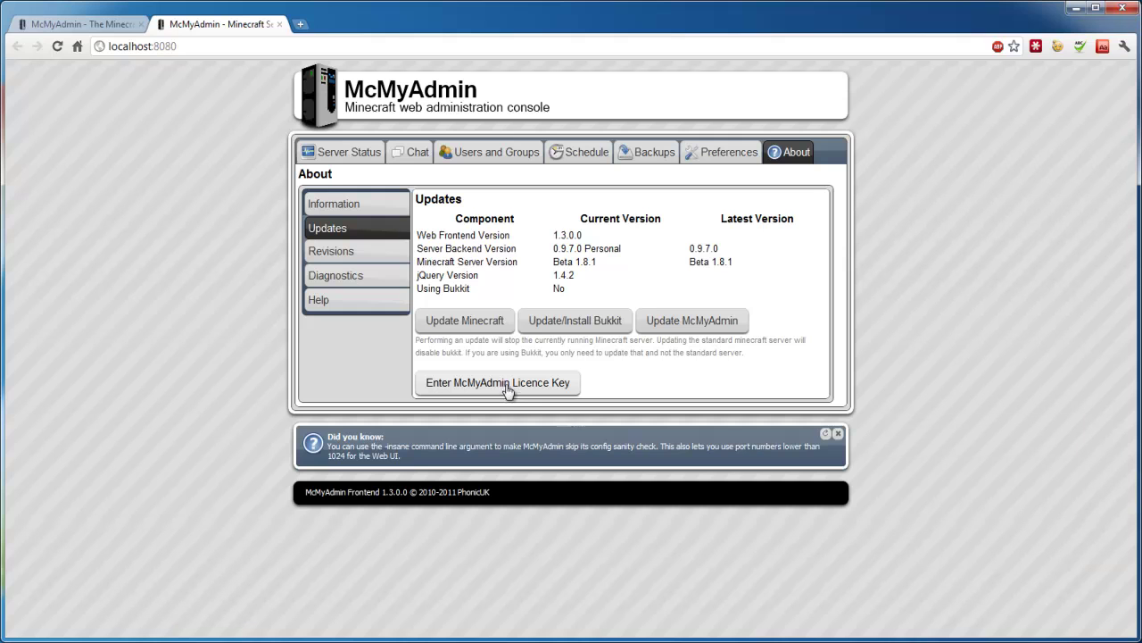
pyautogui.click(332, 153)
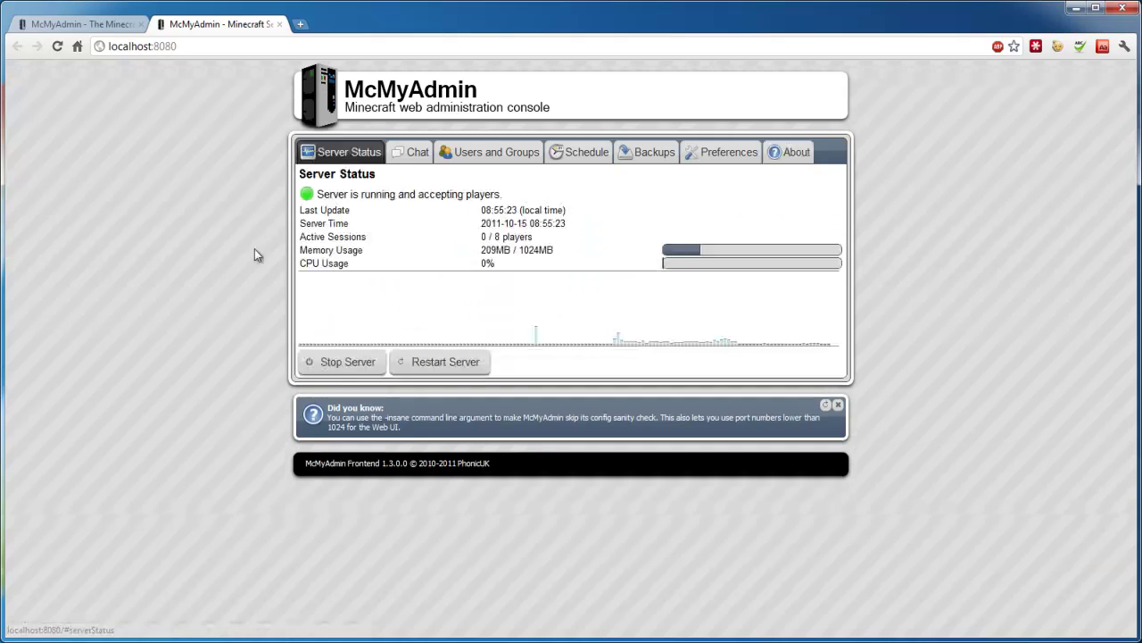